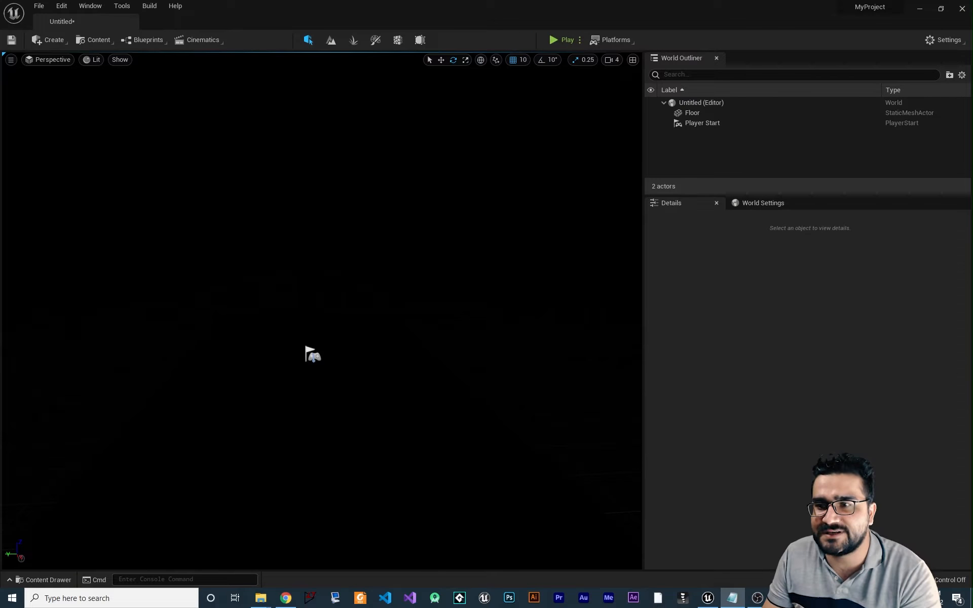
- Open the list of placeable actors and add a Directional Light above the floor
left_click_drag(322, 311, 311, 345)
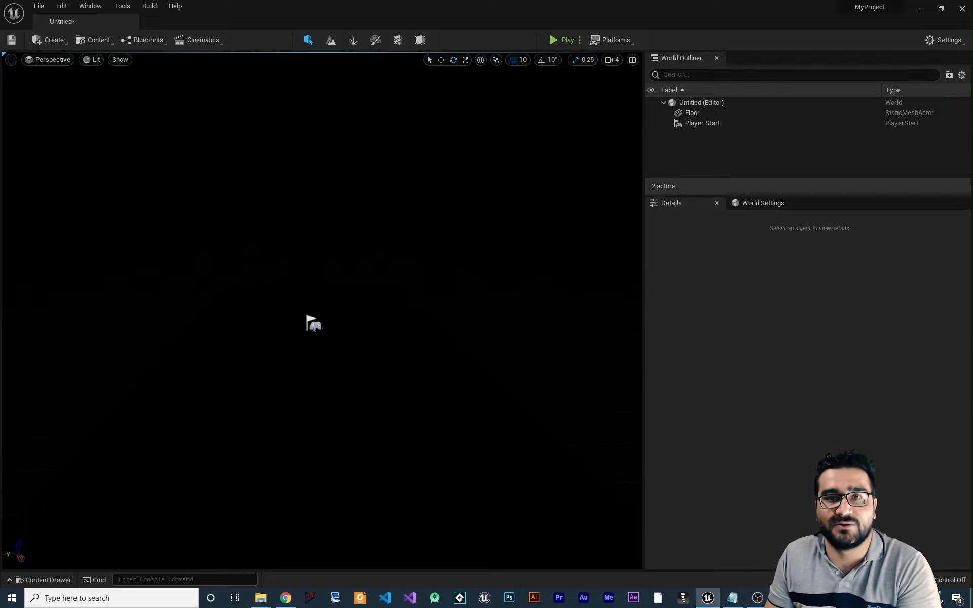
left_click(66, 42)
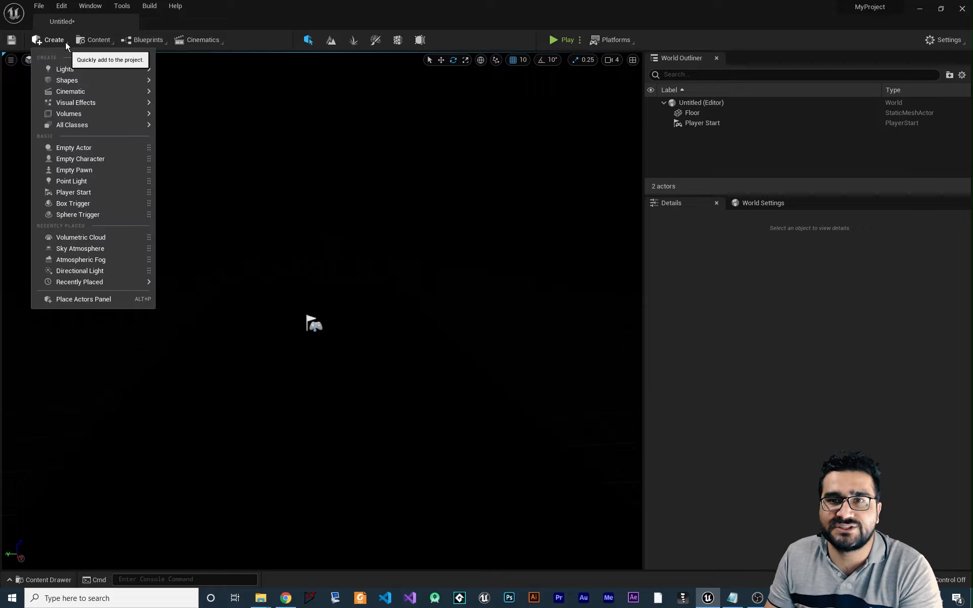
left_click(95, 300)
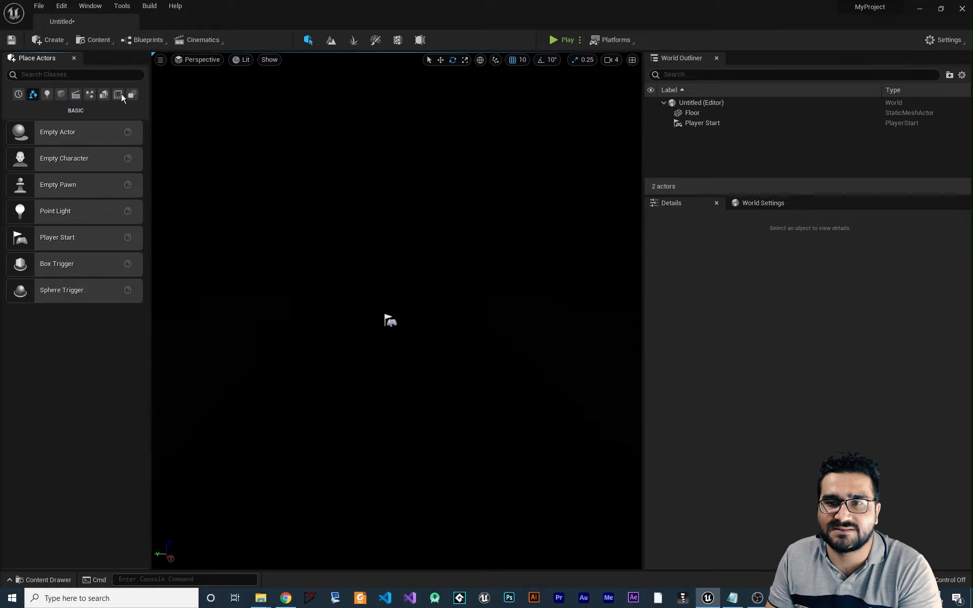
left_click(18, 94)
left_click(47, 94)
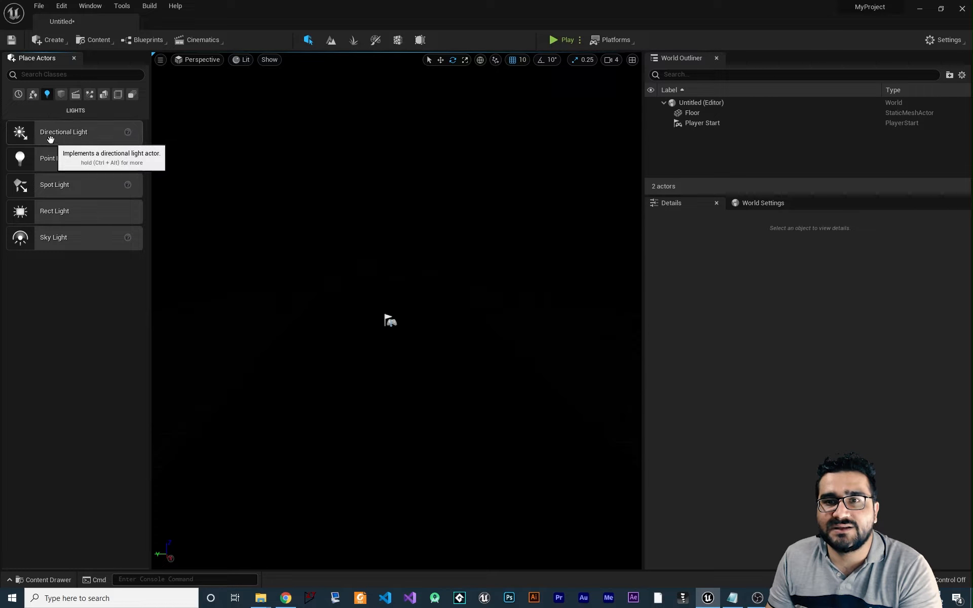
left_click_drag(48, 133, 363, 238)
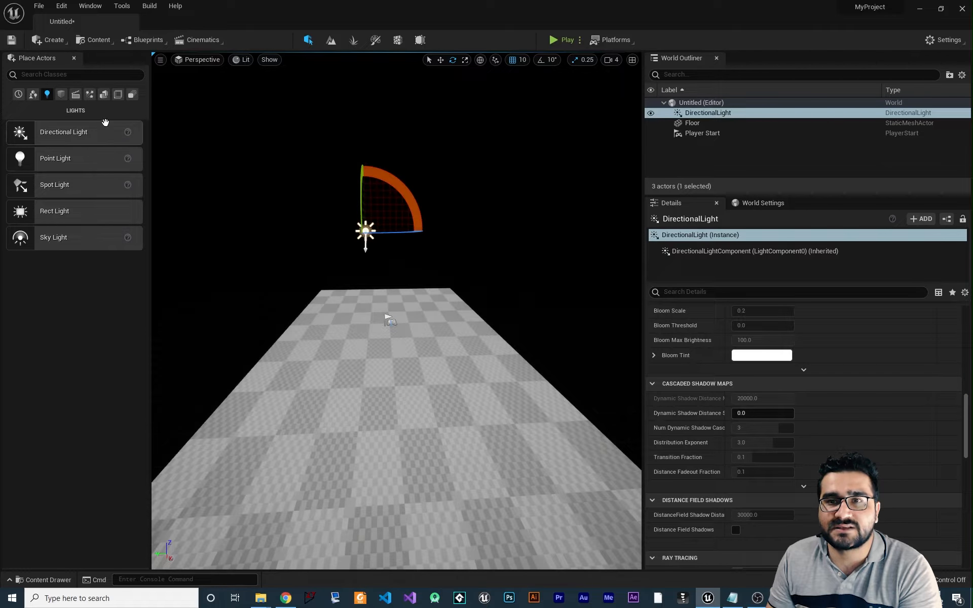
- Add an Atmospheric Fog visual effect to the level beside the directional light
left_click(90, 97)
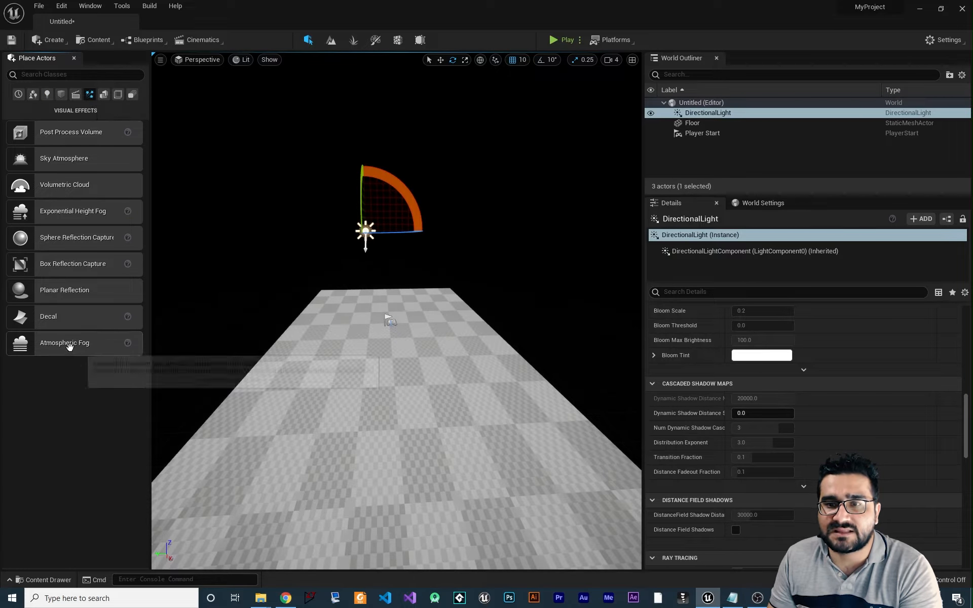
left_click_drag(66, 342, 414, 249)
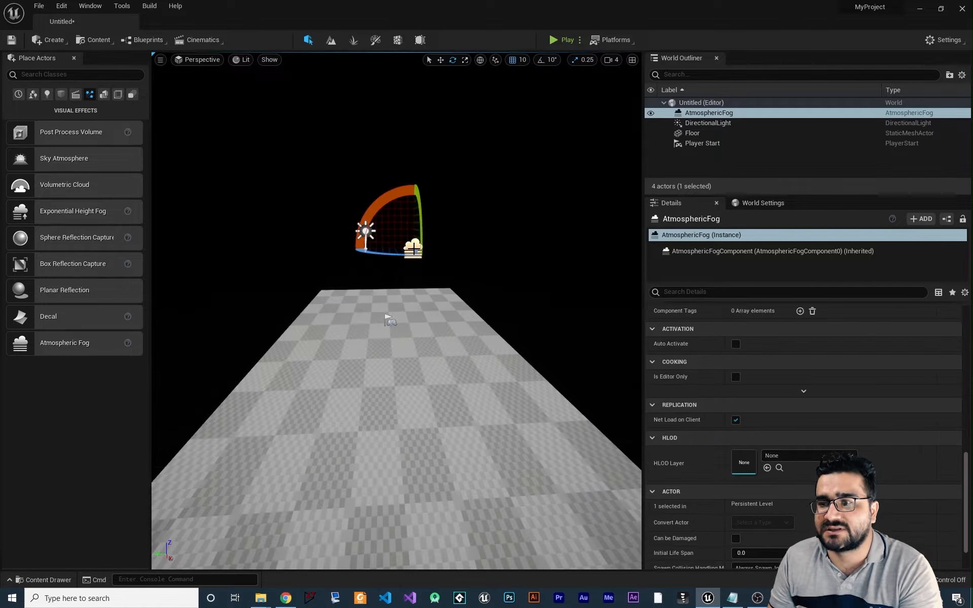
right_click_drag(445, 326, 414, 282)
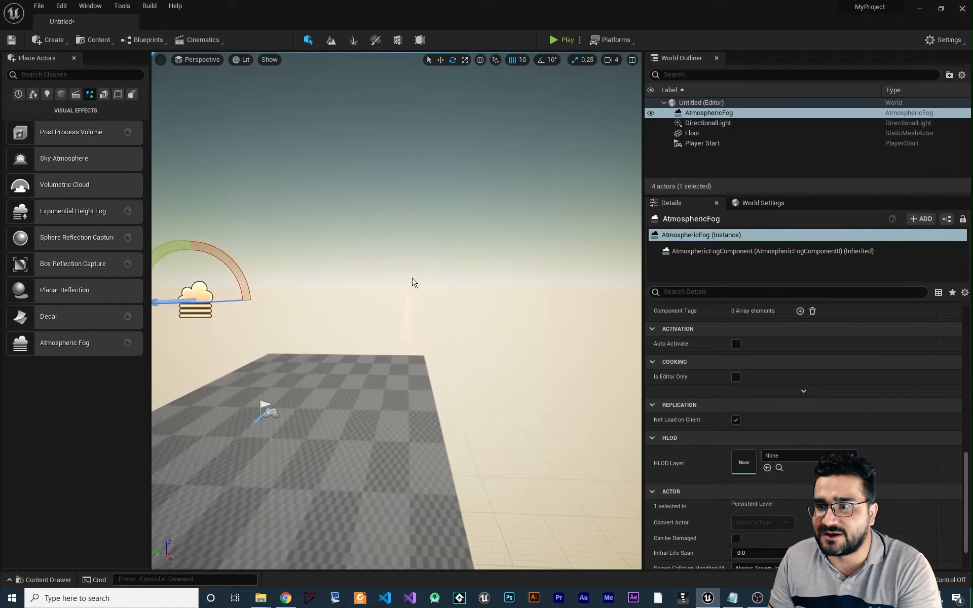
key("f")
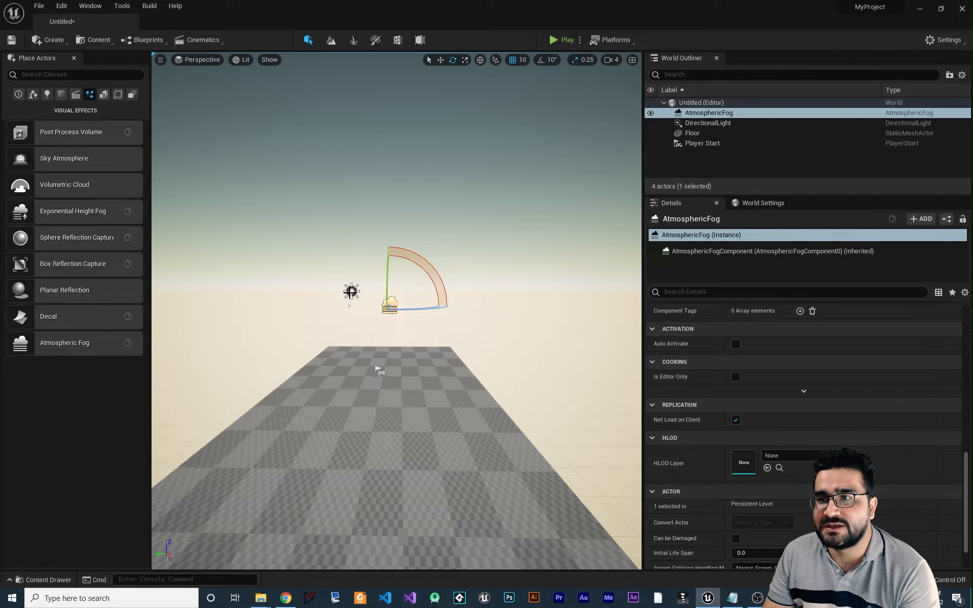
- Enable Atmosphere Sun Light on the directional light
left_click(717, 125)
scroll(705, 406, "down", 5)
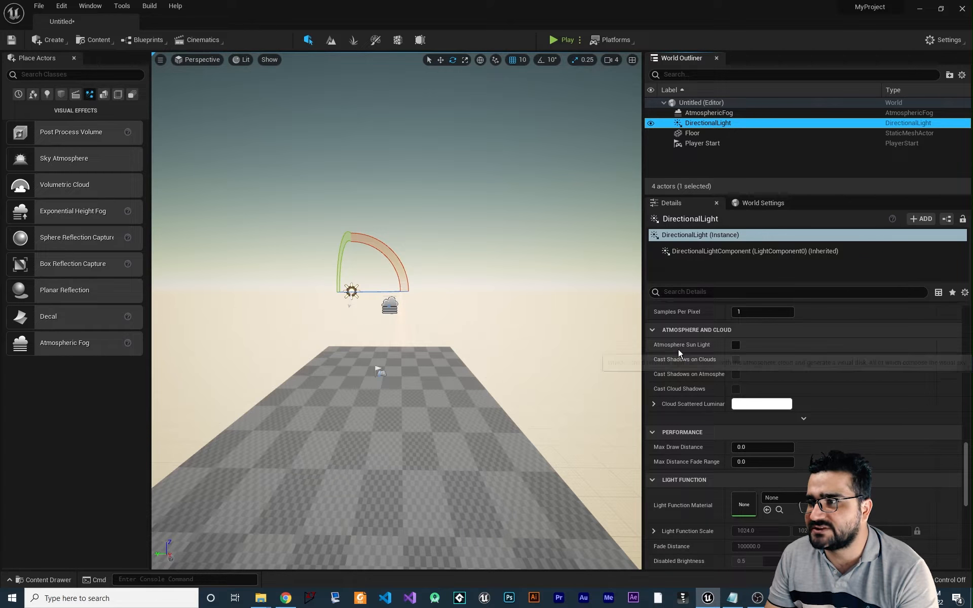
left_click(737, 346)
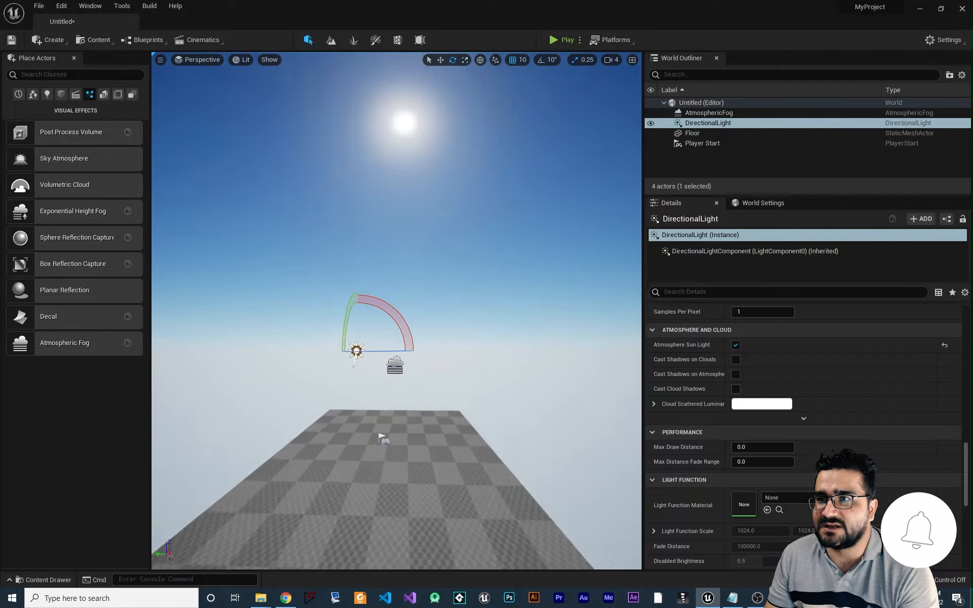
right_click_drag(498, 272, 498, 236)
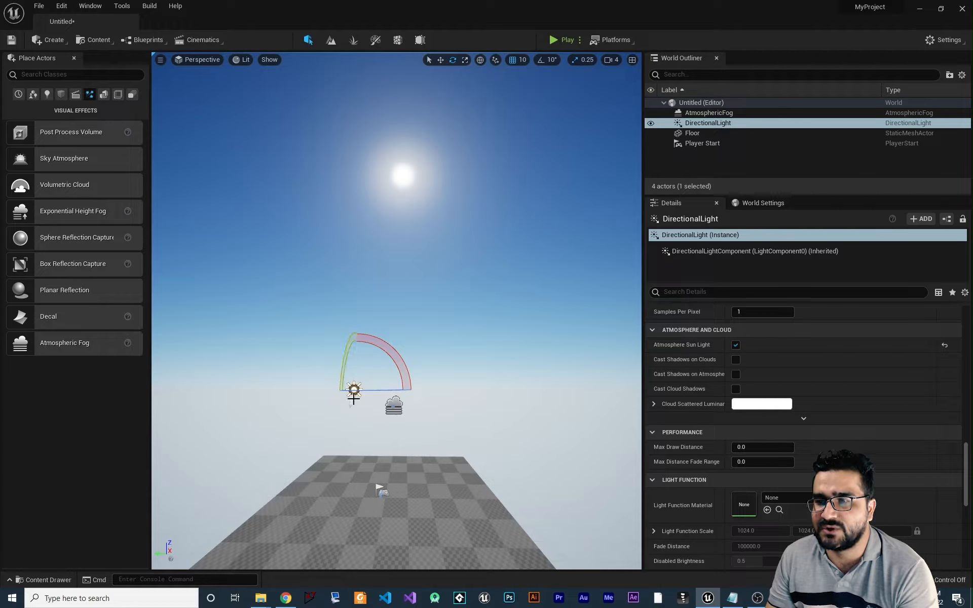
- Rotate the directional light to about -32° on Y and 12° on Z to lower the sun in the sky
left_click(707, 124)
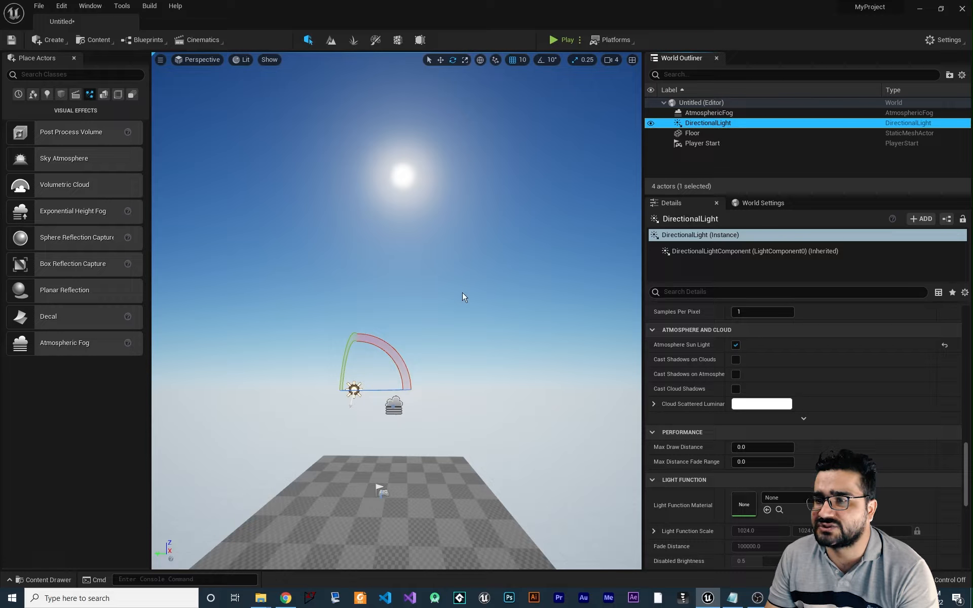
right_click_drag(462, 291, 463, 291)
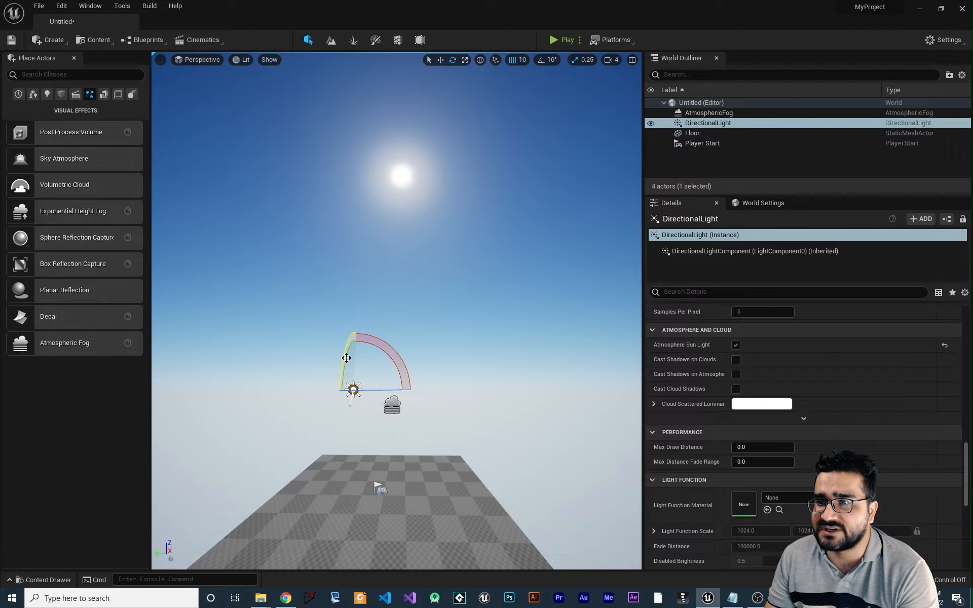
mouse_move(346, 359)
left_mouse_down()
mouse_move(349, 317)
mouse_move(343, 349)
left_mouse_up()
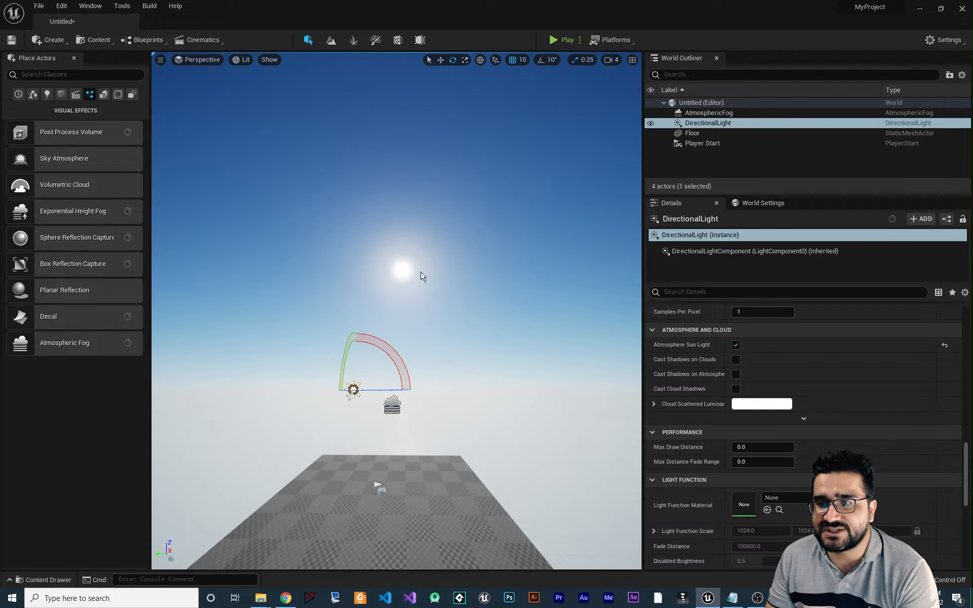
left_click(536, 319)
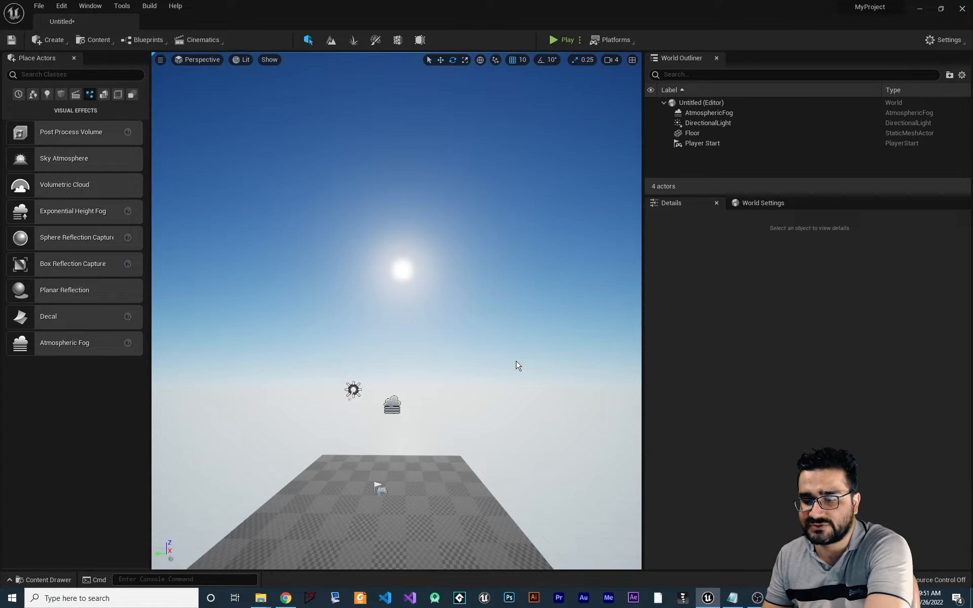
key("ctrl+l")
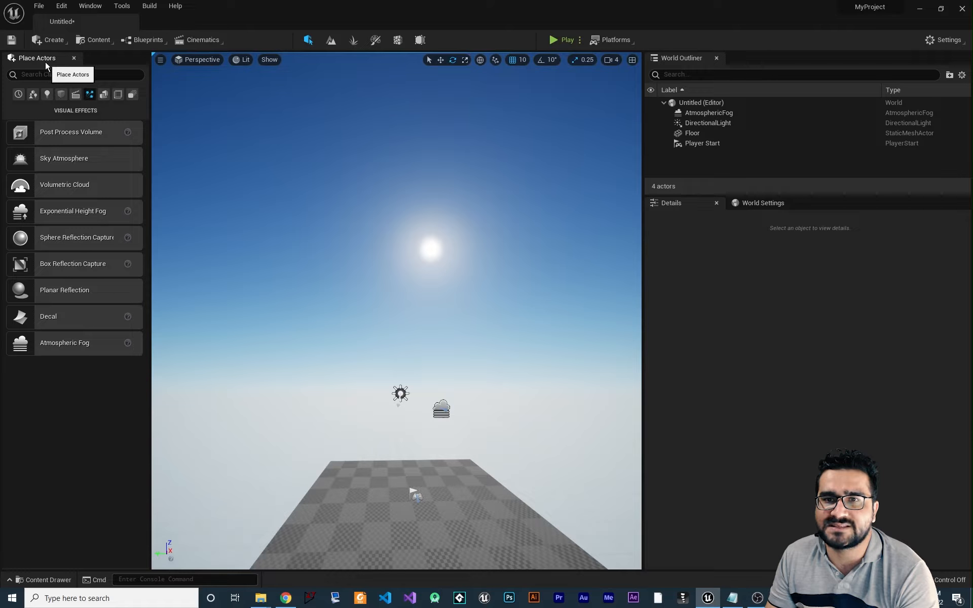
- Search all placeable classes for "sky" and add a BP_Sky_Sphere to the level
left_click(133, 94)
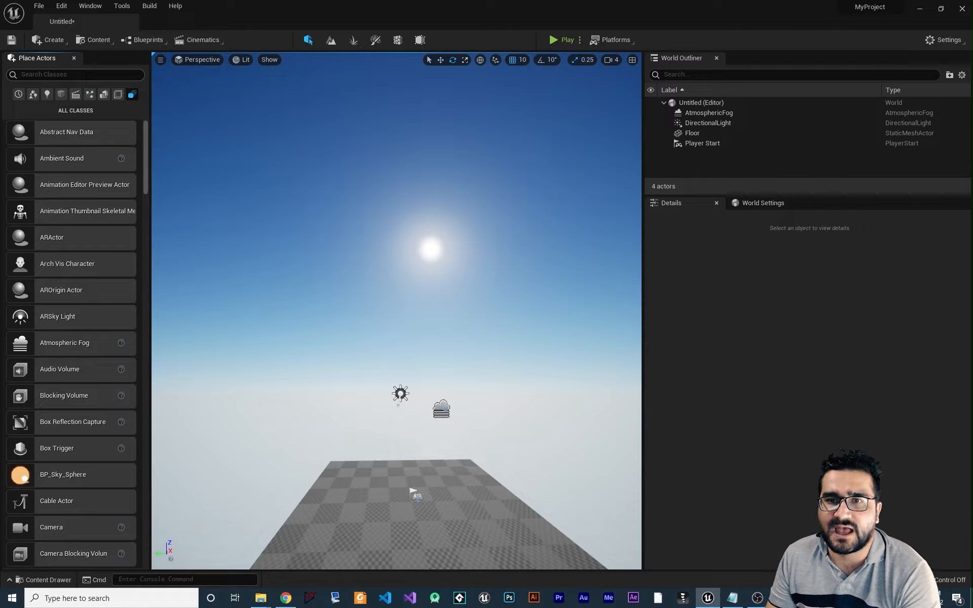
left_click(74, 73)
type("sky")
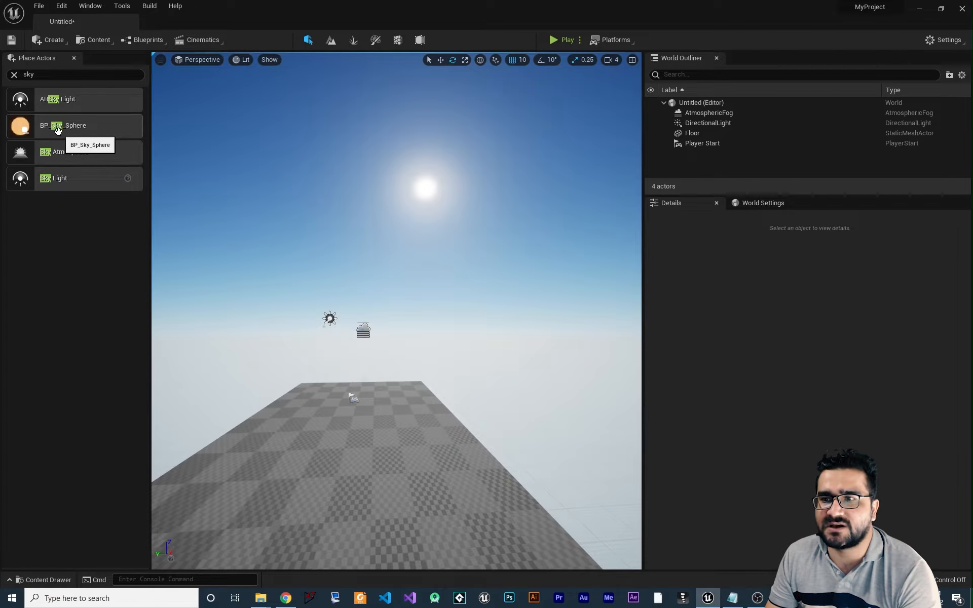
left_click_drag(68, 132, 307, 209)
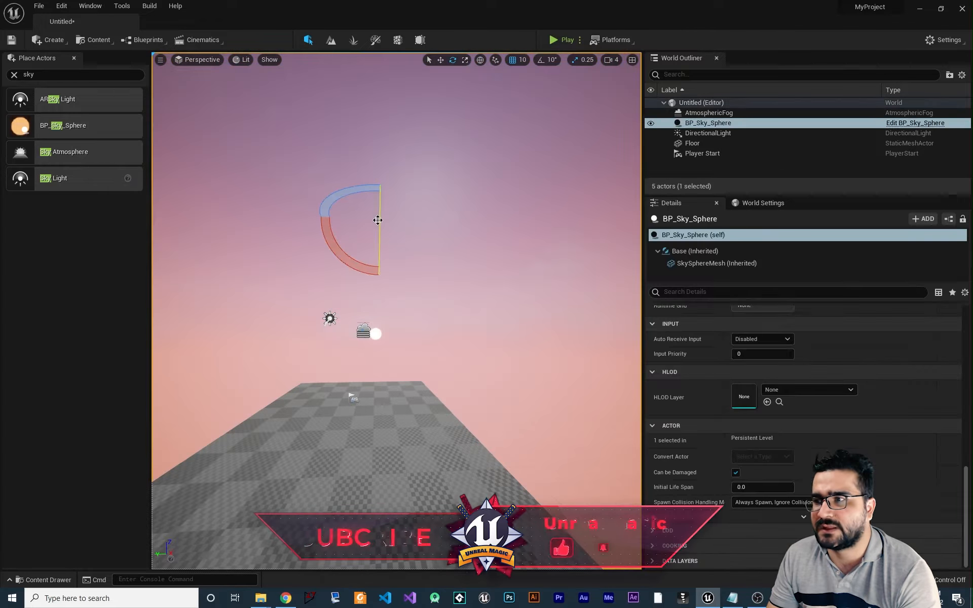
- Assign DirectionalLight as the sky sphere's Directional Light Actor and look over the resulting sky
left_click(709, 128)
scroll(829, 409, "up", 10)
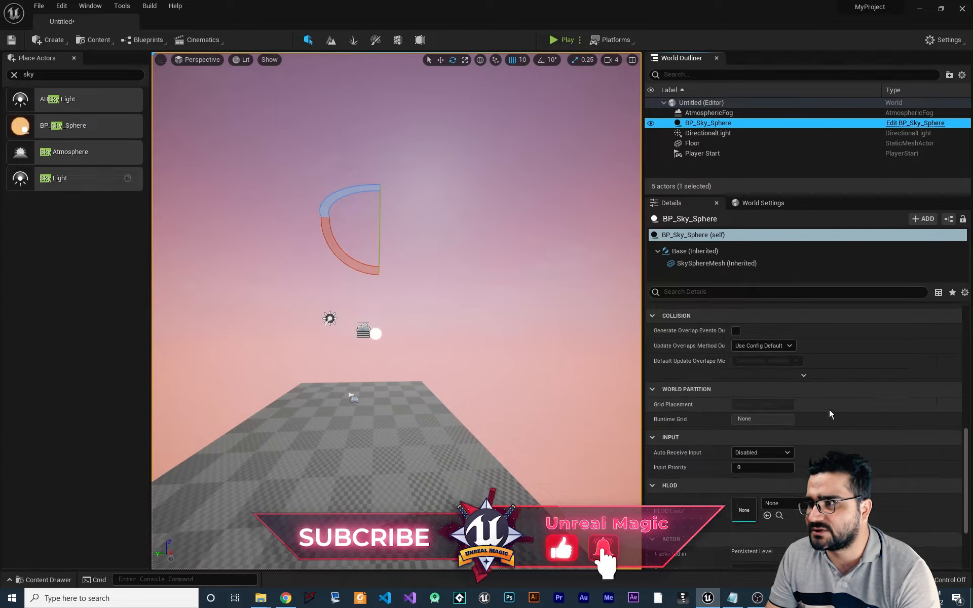
scroll(811, 439, "up", 2)
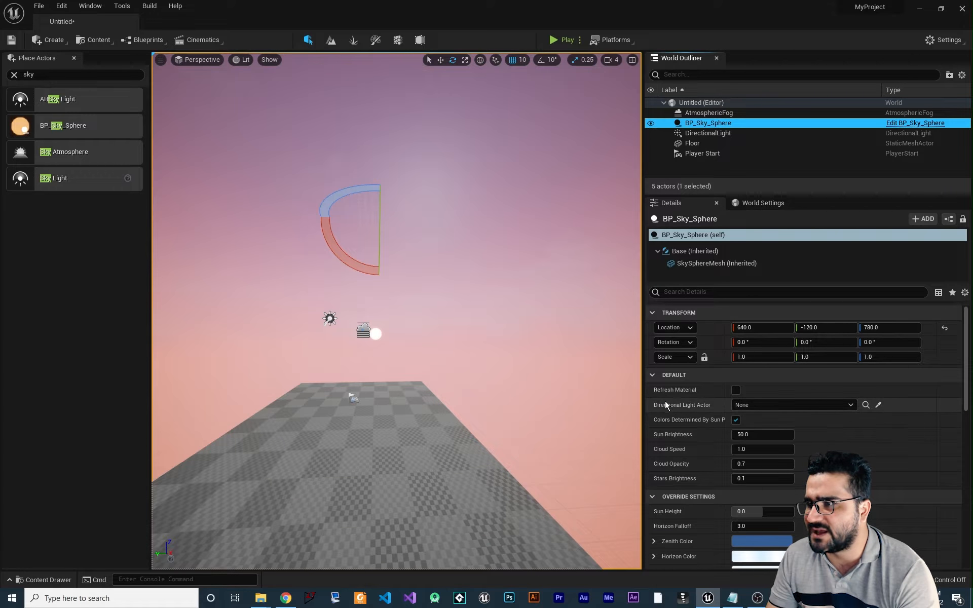
left_click(768, 405)
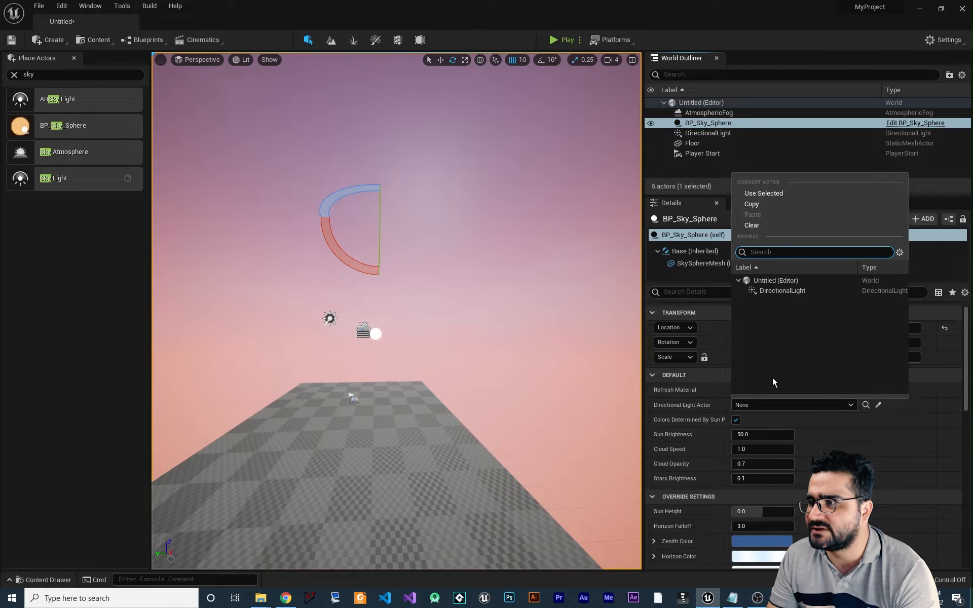
left_click(785, 291)
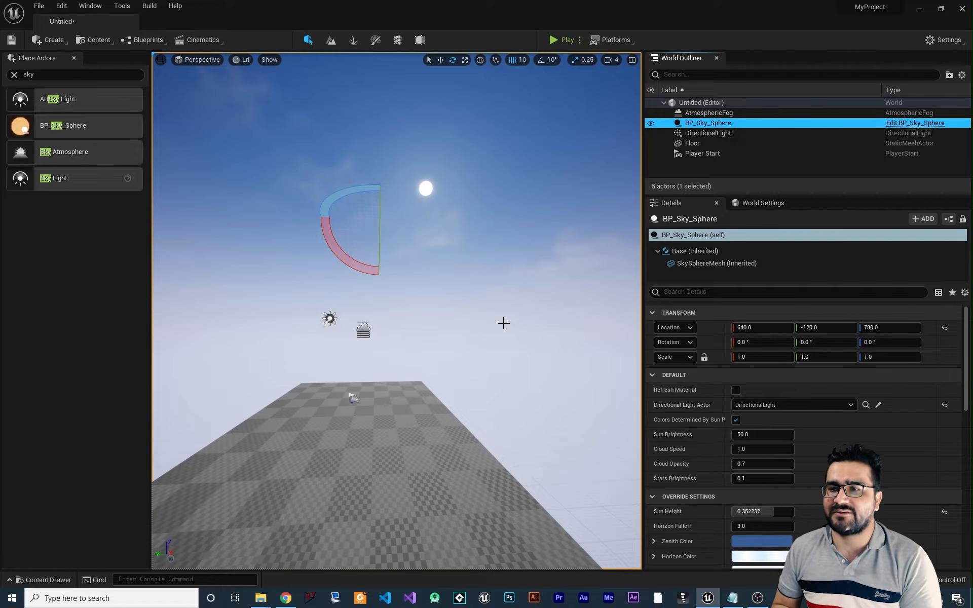
right_click_drag(497, 318, 533, 294)
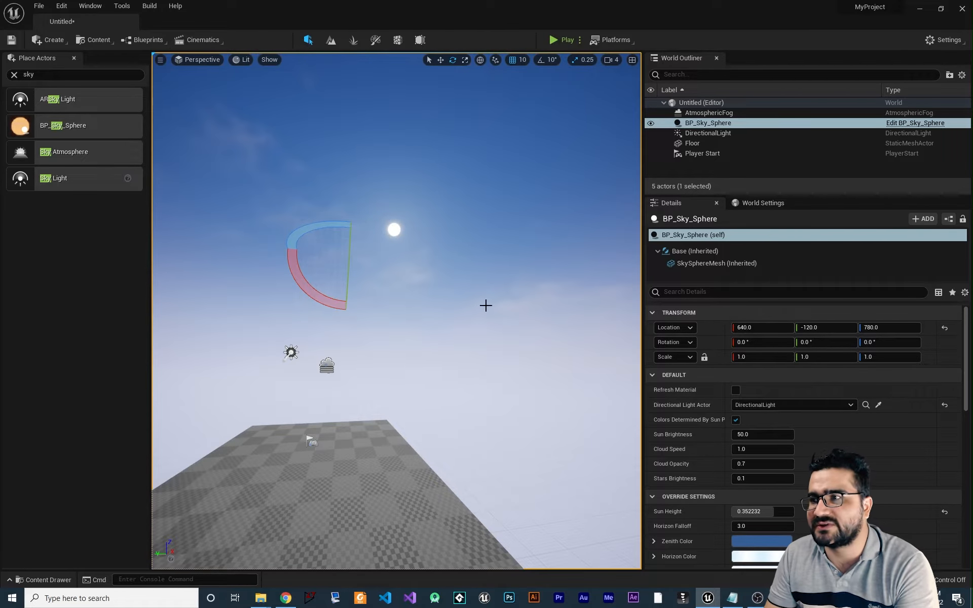
- Delete the BP_Sky_Sphere and AtmosphericFog actors from the level
left_click(705, 123)
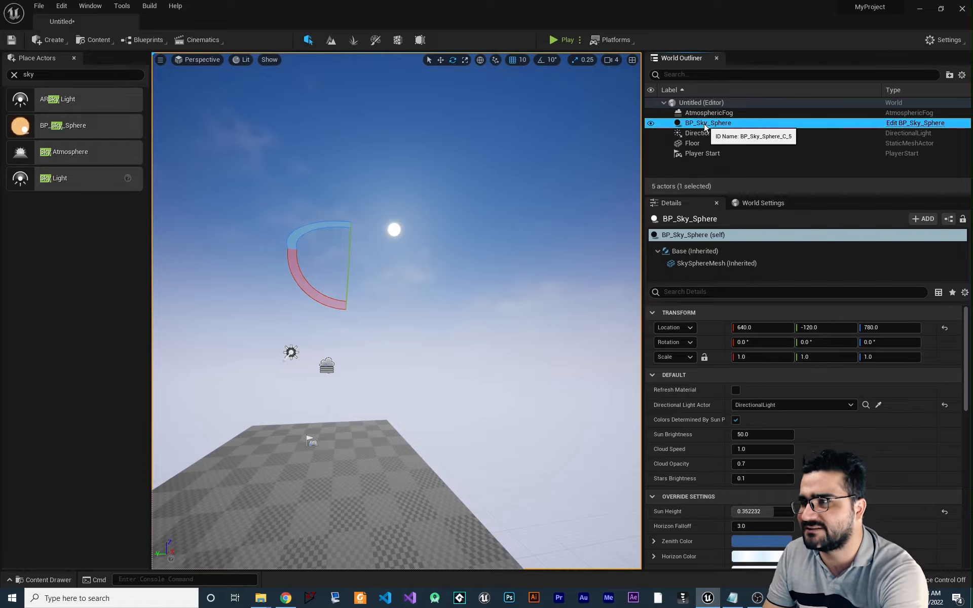
key("Delete")
left_click(706, 113)
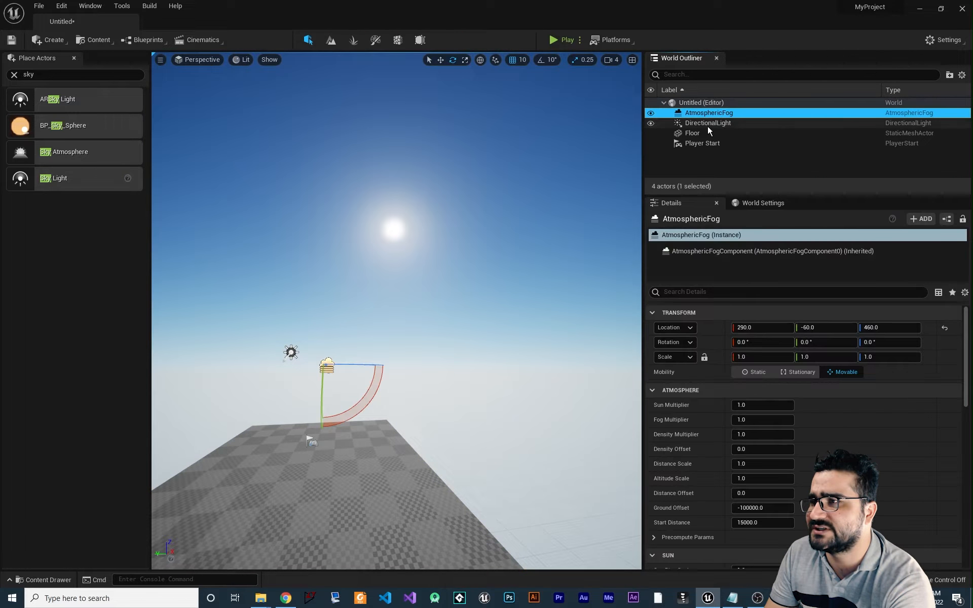
key("Delete")
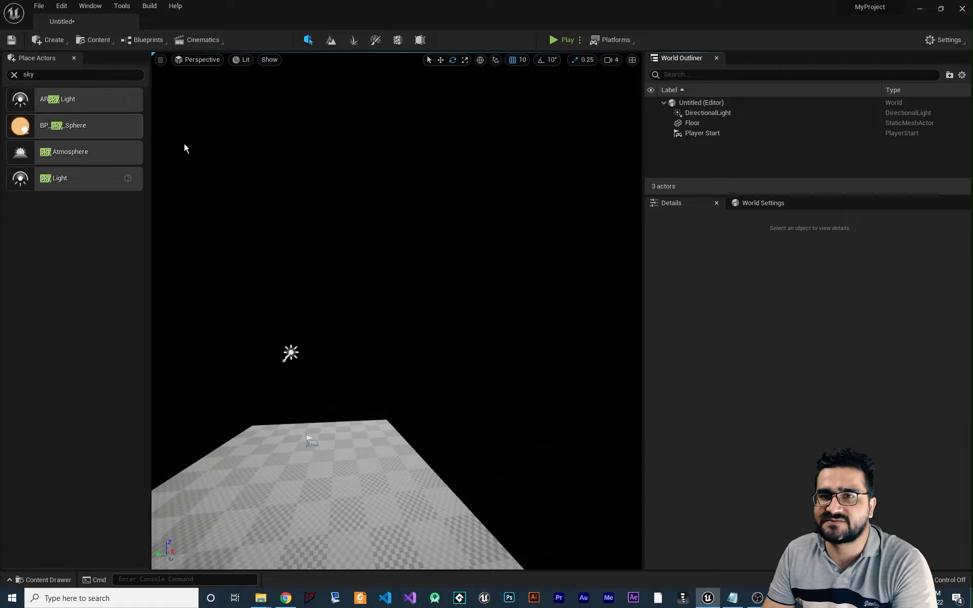
- Check the directional light's Atmosphere Sun Light setting, then add a Sky Atmosphere visual effect above the floor and adjust the sun
left_click(715, 113)
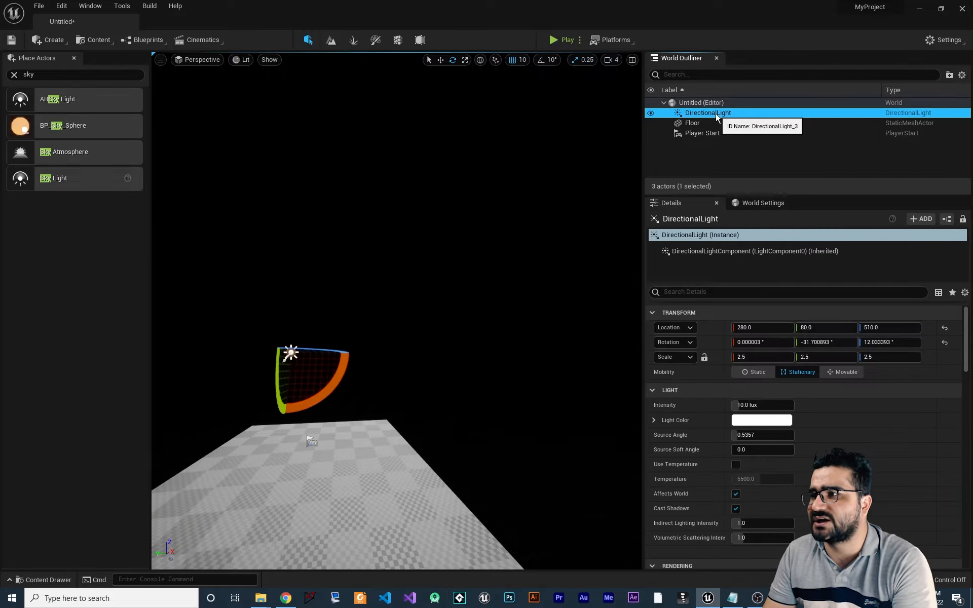
scroll(718, 429, "down", 15)
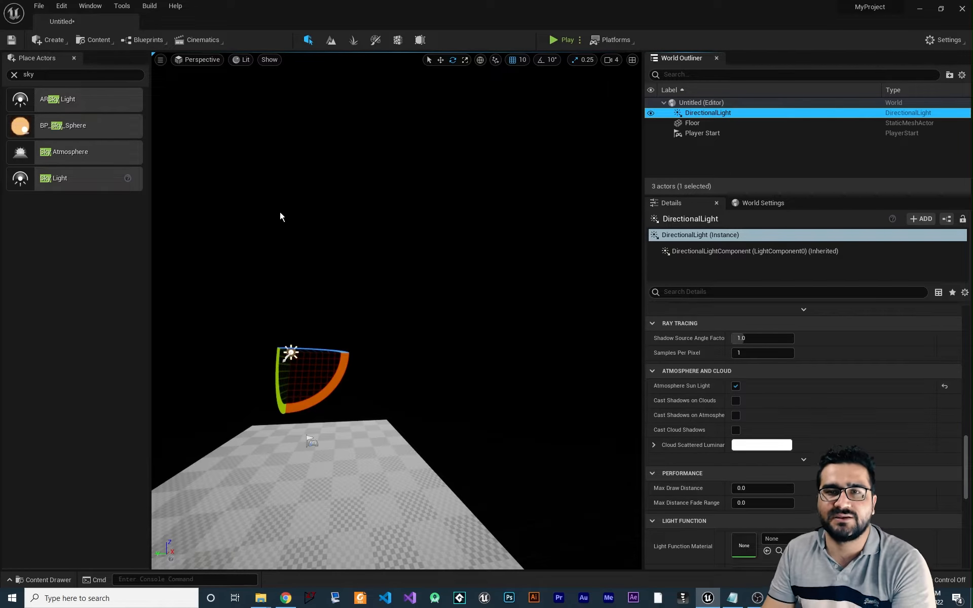
left_click(14, 74)
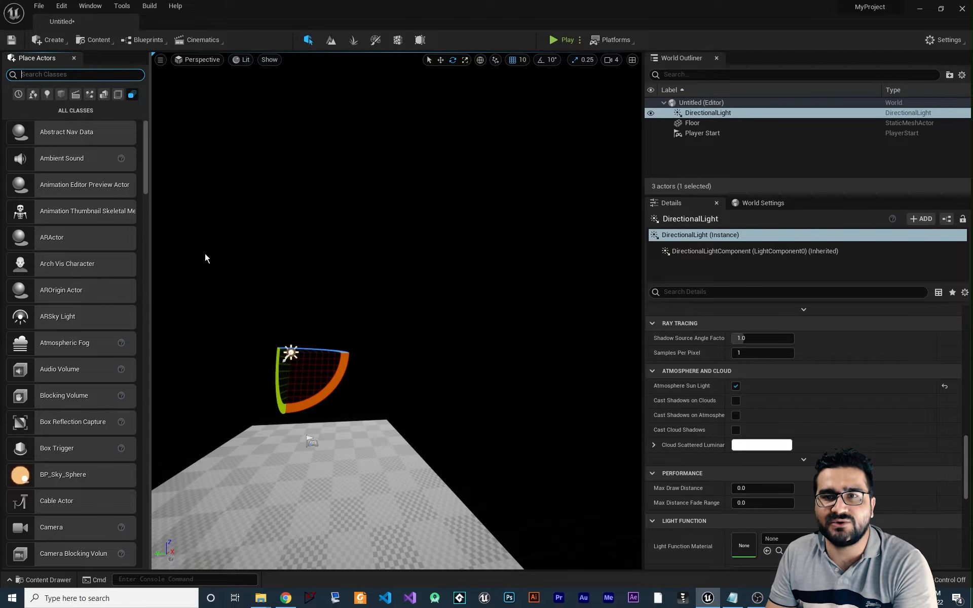
left_click(90, 95)
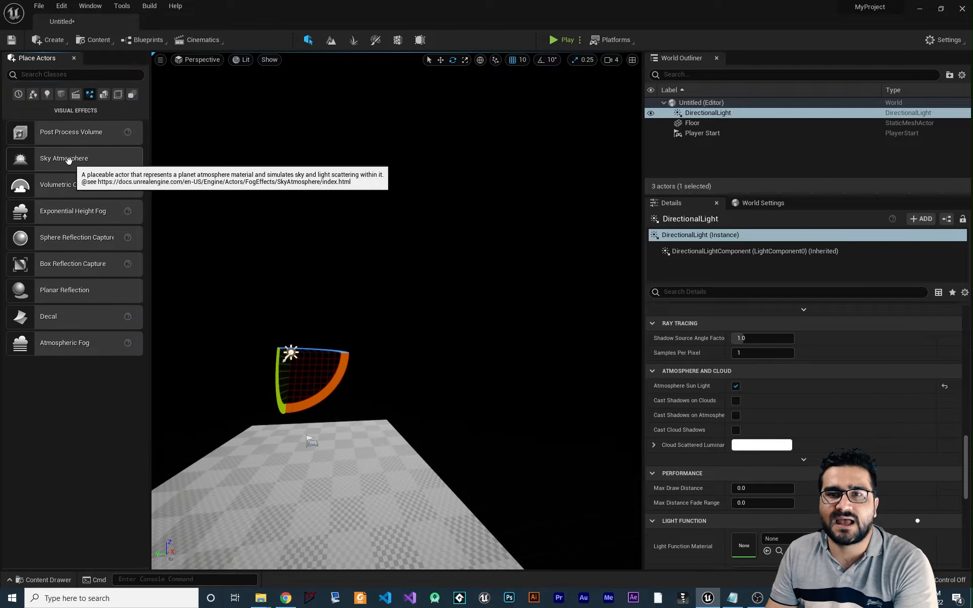
left_click_drag(60, 159, 369, 177)
mouse_move(434, 313)
right_mouse_down()
mouse_move(421, 310)
mouse_move(431, 324)
right_mouse_up()
key("ctrl+l")
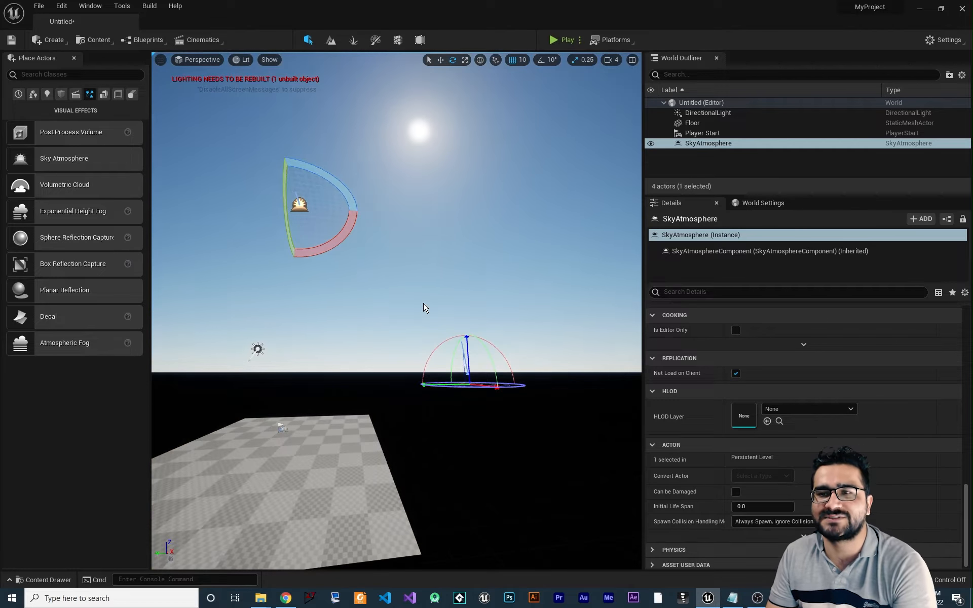
- Add a Volumetric Cloud visual effect above the floor, near the sky atmosphere actor
mouse_move(354, 323)
right_mouse_down()
mouse_move(392, 325)
mouse_move(360, 287)
mouse_move(355, 323)
right_mouse_up()
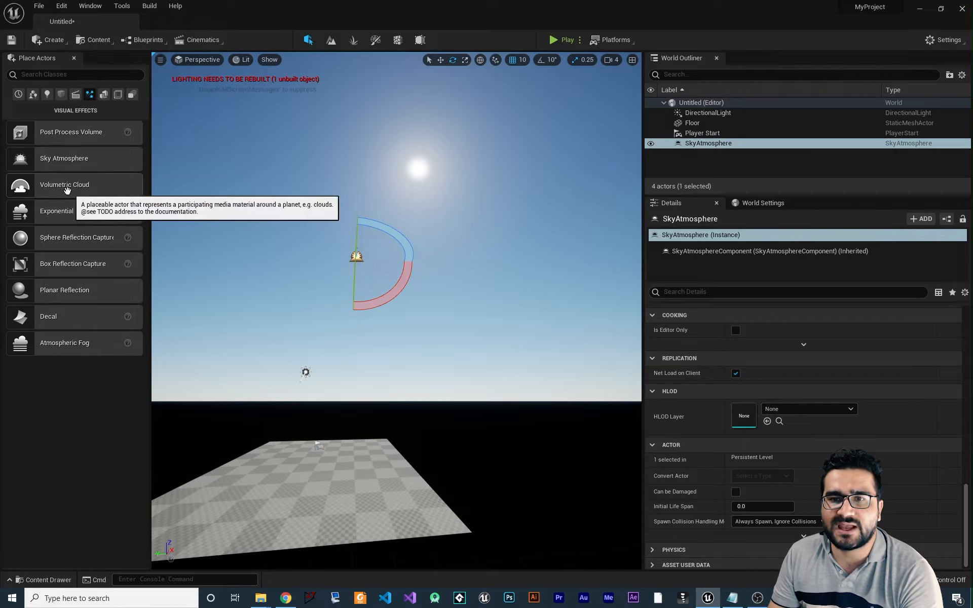
left_click_drag(66, 188, 356, 221)
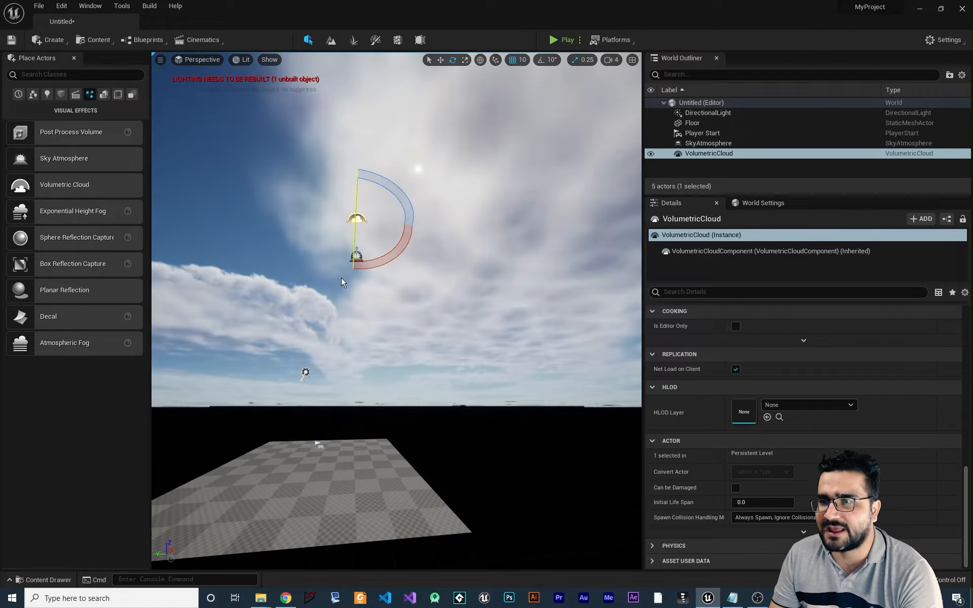
- Swing the sun between low sunset and high daytime positions to compare the cloud lighting, leaving it at a daytime angle
right_click_drag(342, 278, 334, 192)
right_click_drag(396, 310, 419, 176)
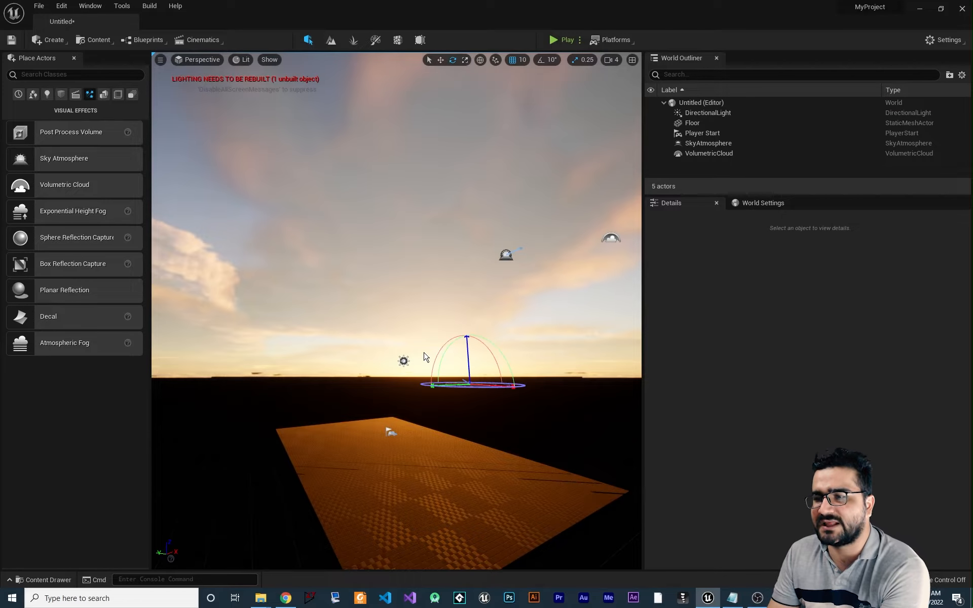
key("ctrl+l")
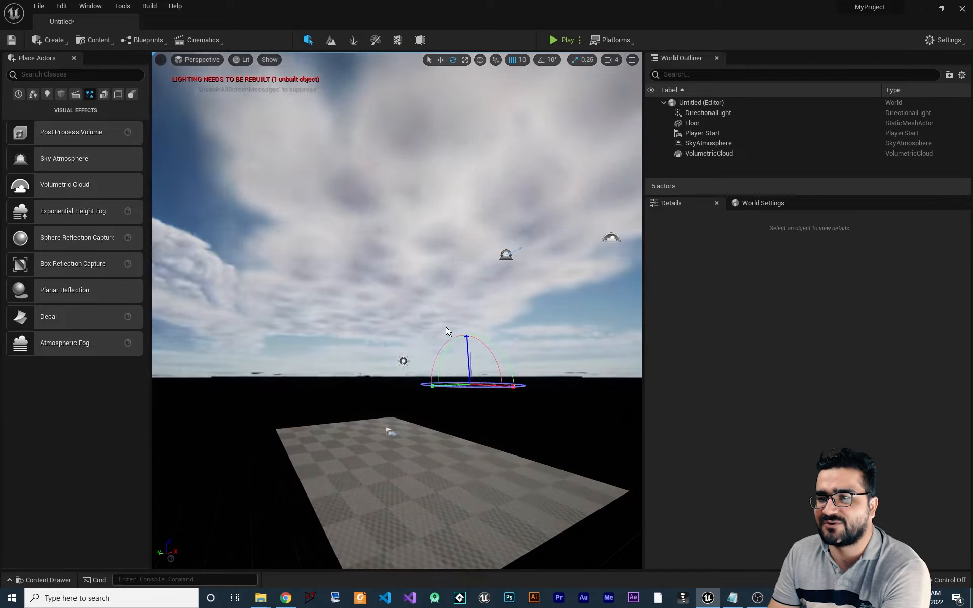
key("ctrl+l")
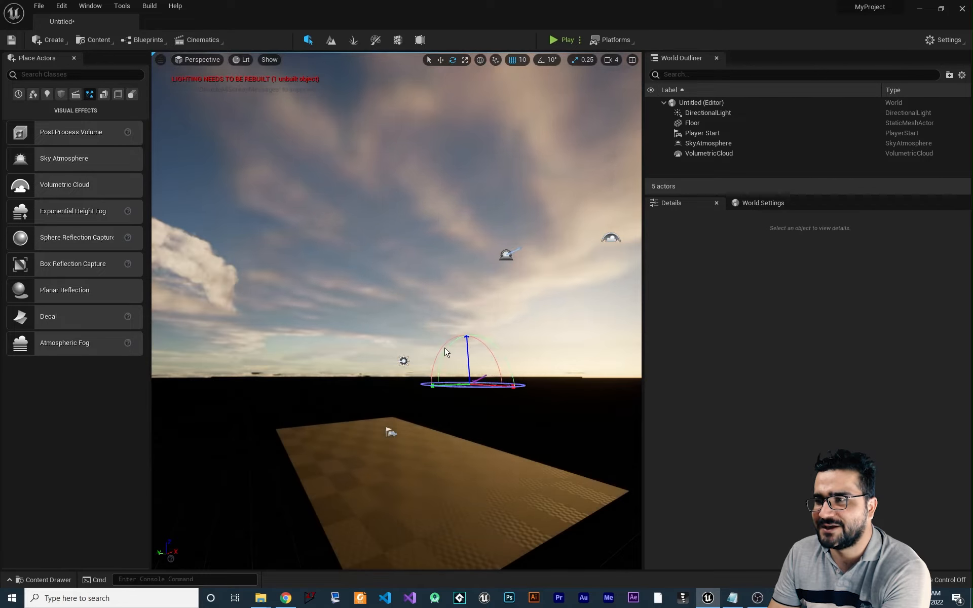
key("ctrl+l")
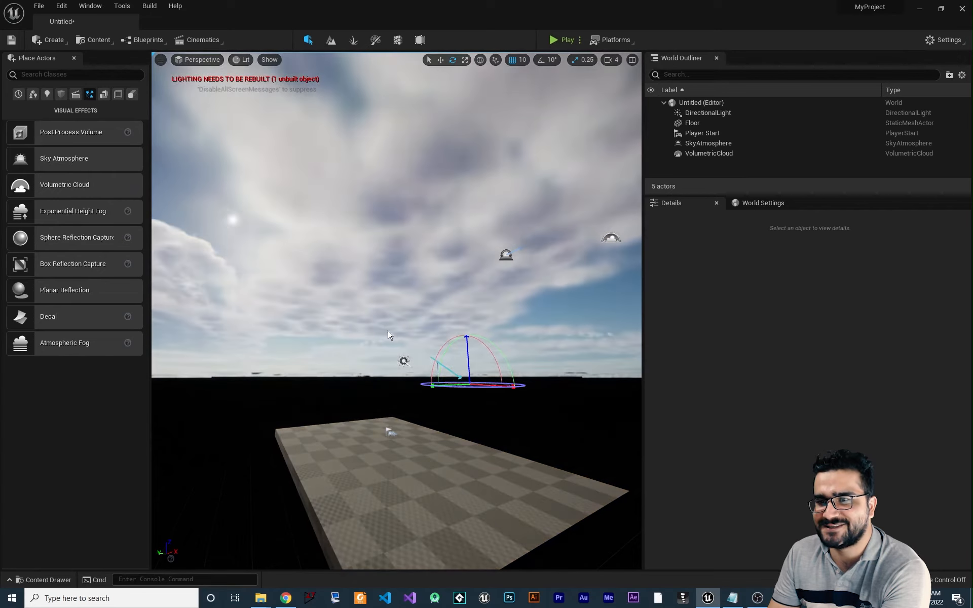
key("ctrl+l")
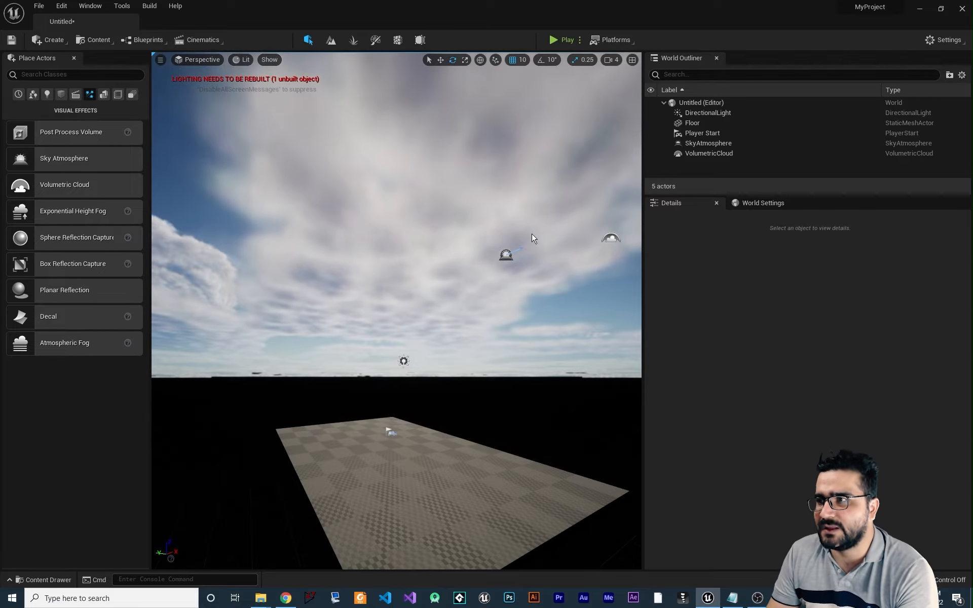
- Examine the VolumetricCloud actor's properties, including its cloud material and the material assets available to replace it
left_click(701, 154)
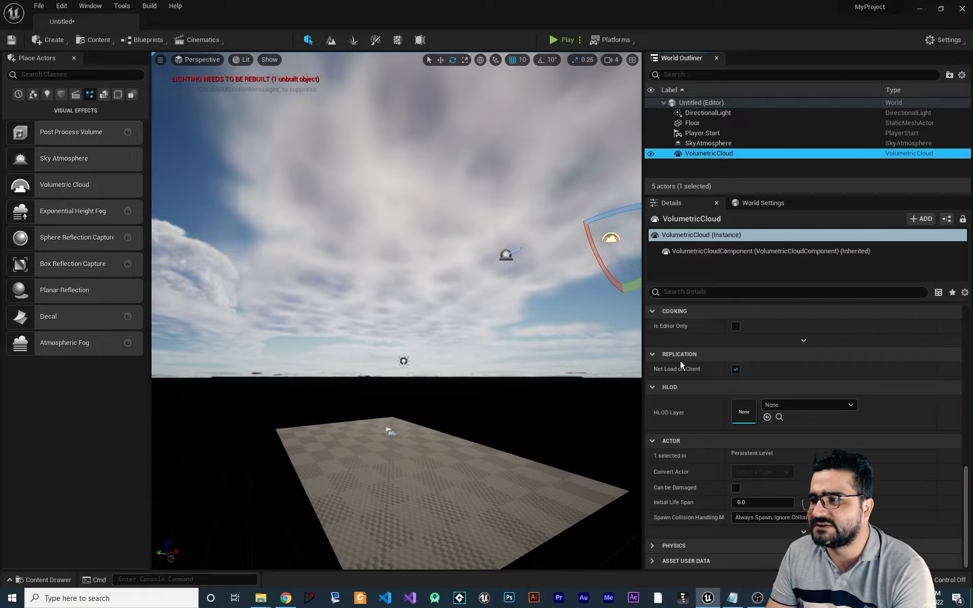
scroll(680, 401, "up", 3)
scroll(680, 409, "up", 10)
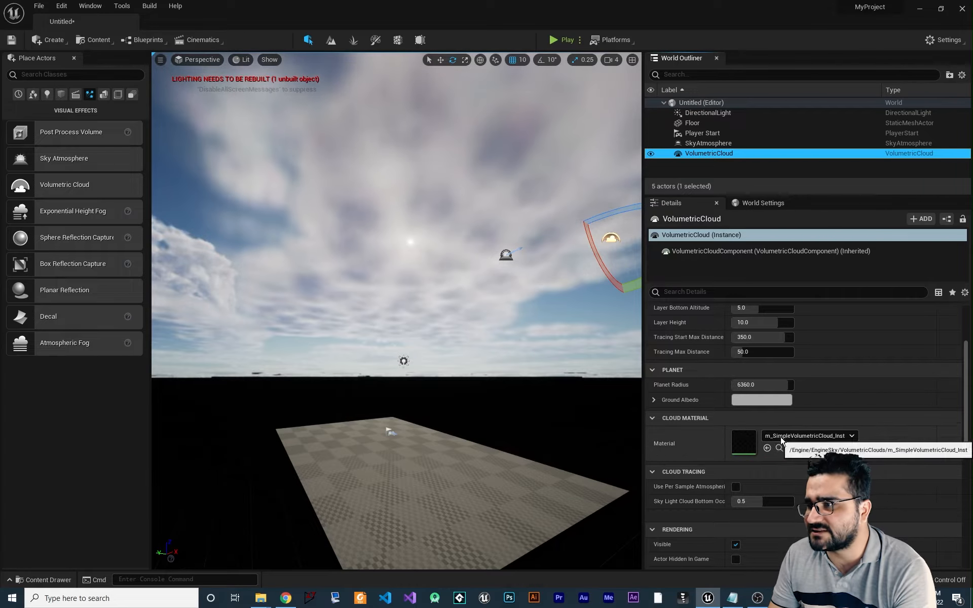
left_click(793, 436)
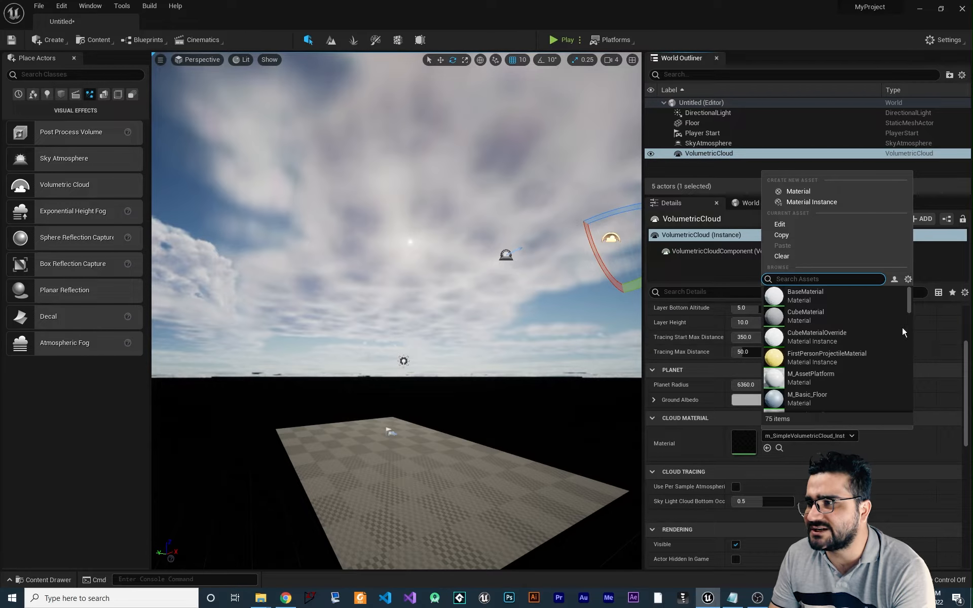
left_click(887, 458)
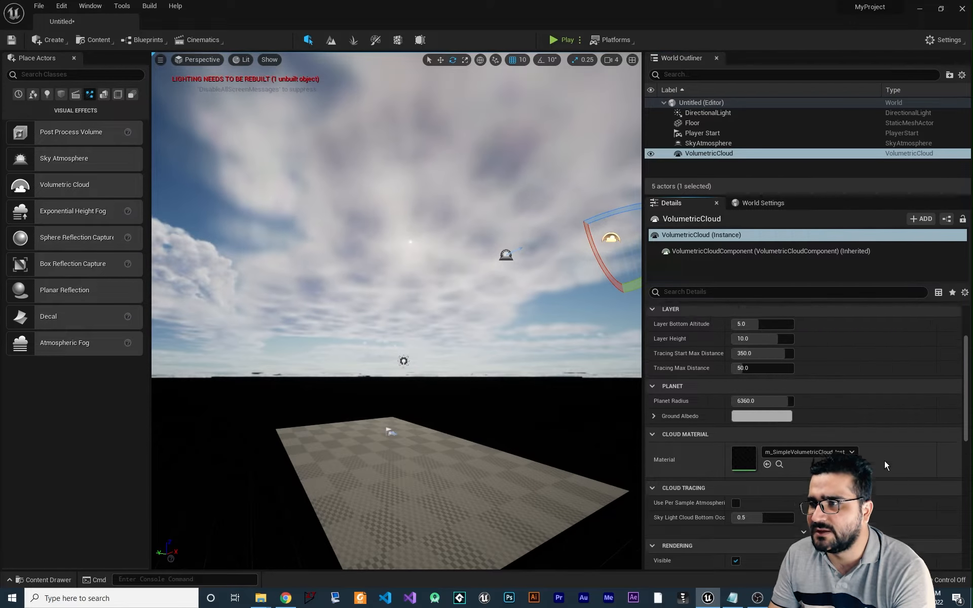
scroll(884, 461, "up", 2)
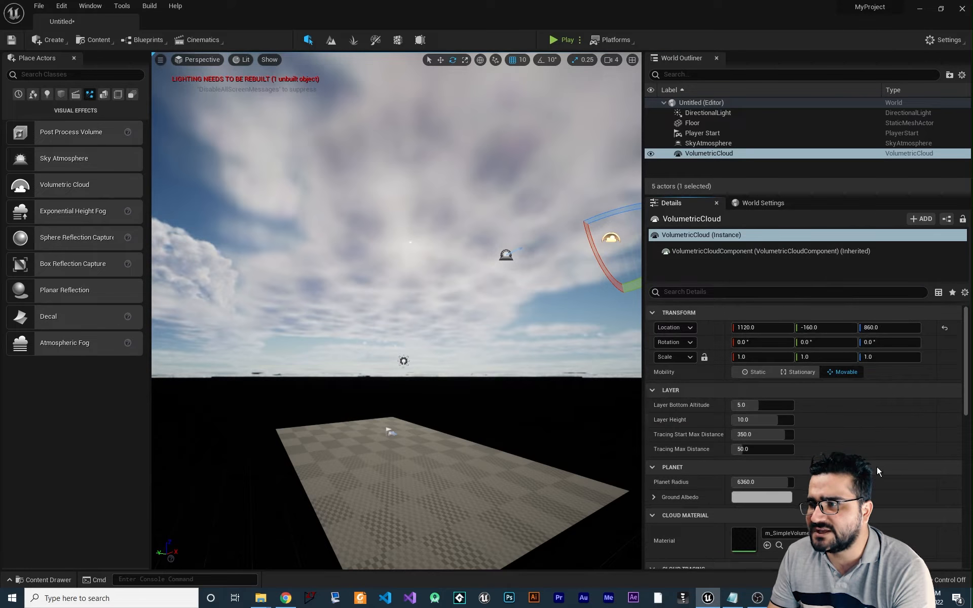
- Show only the VolumetricCloud's Layer properties, setting Layer Bottom Altitude to about 3.09 and Layer Height to about 7.34
left_click(964, 292)
left_click(861, 372)
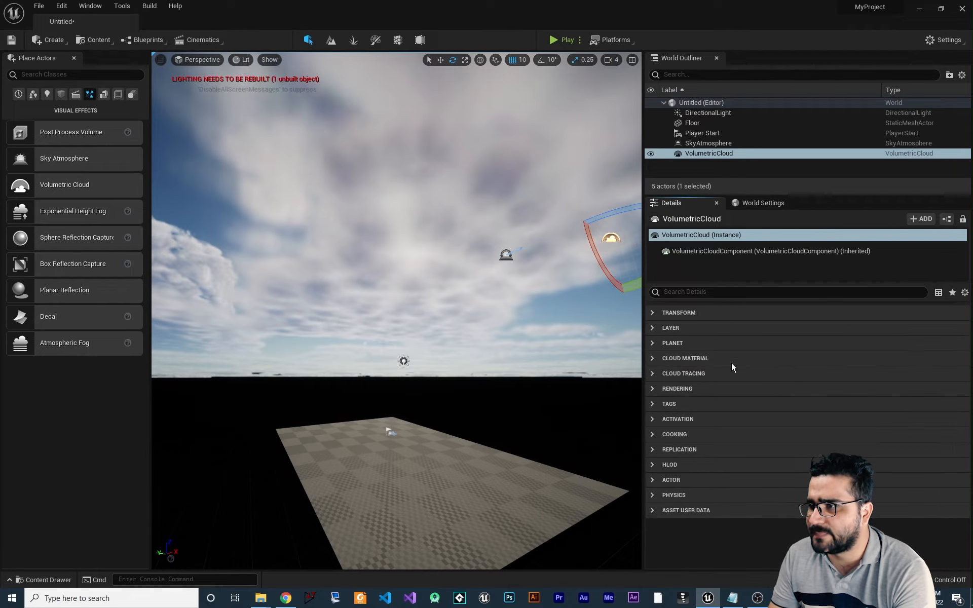
left_click(652, 328)
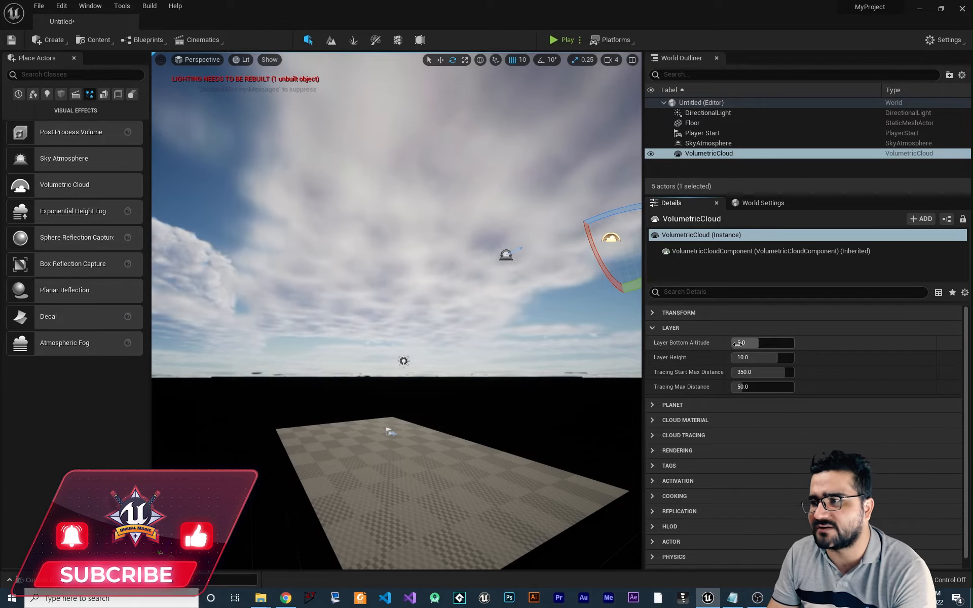
mouse_move(752, 342)
left_mouse_down()
mouse_move(762, 342)
mouse_move(749, 342)
left_mouse_up()
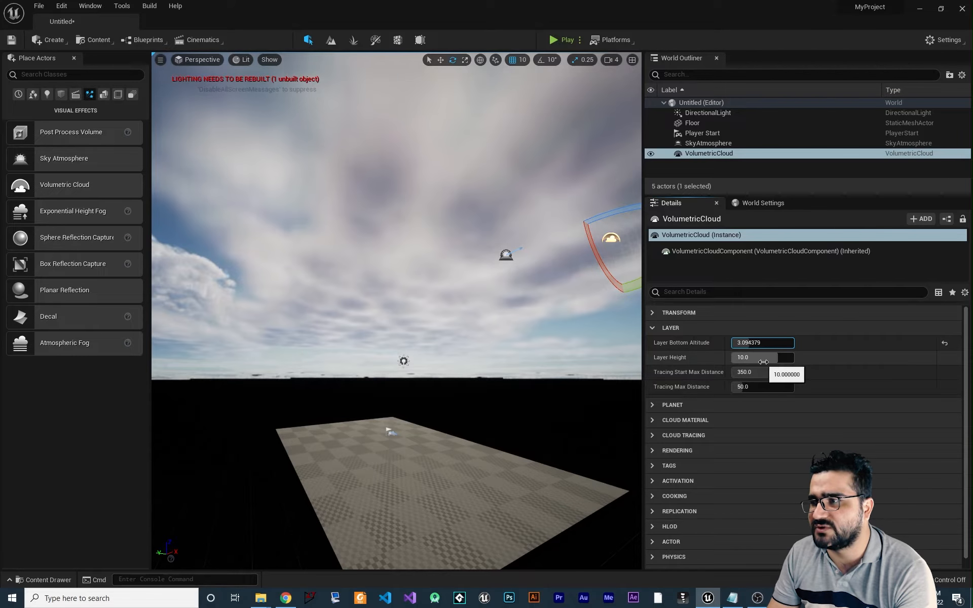
left_click_drag(760, 357, 801, 357)
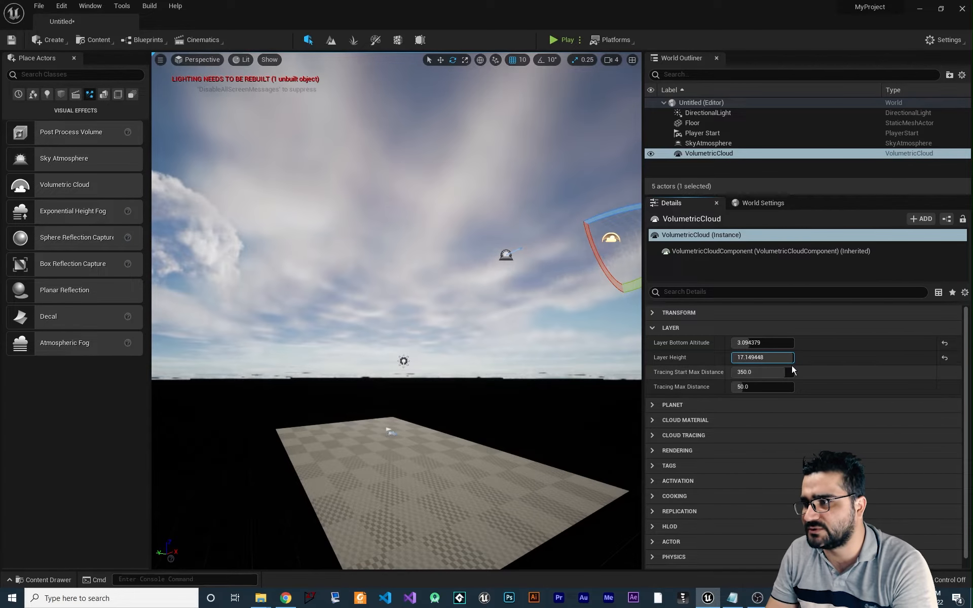
left_click_drag(788, 358, 750, 358)
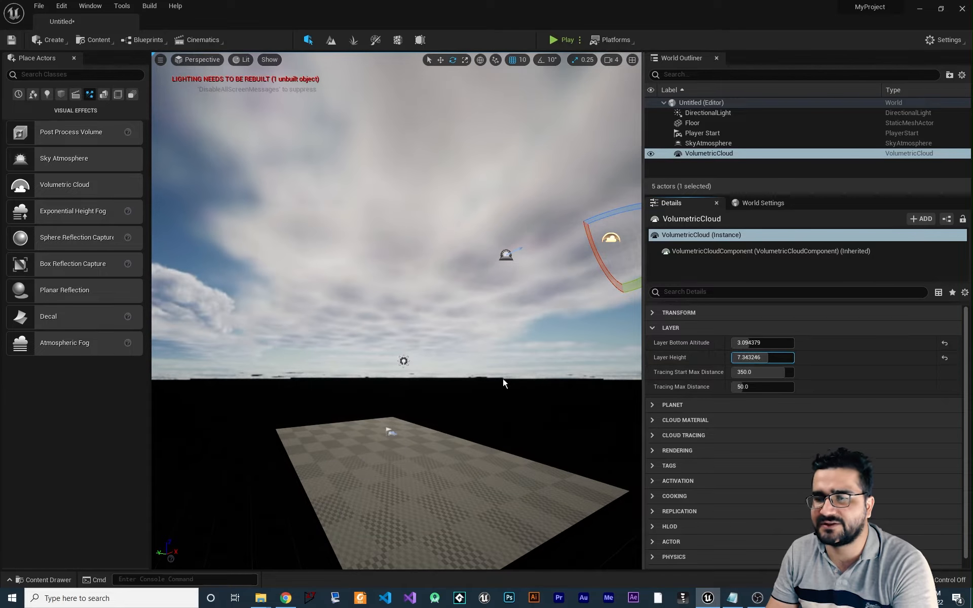
- Raise the camera speed to 8 and fly up through the cloud layer to view the clouds from above
mouse_move(502, 378)
right_mouse_down()
mouse_move(471, 373)
mouse_move(522, 375)
right_mouse_up()
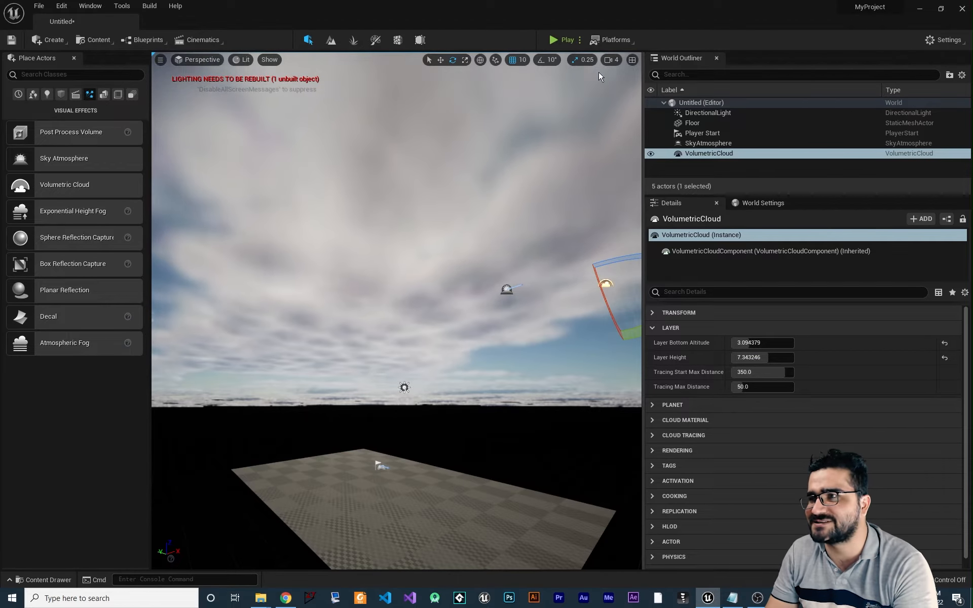
left_click(610, 60)
left_click_drag(640, 84, 685, 84)
right_click_drag(624, 145, 600, 175)
key("e")
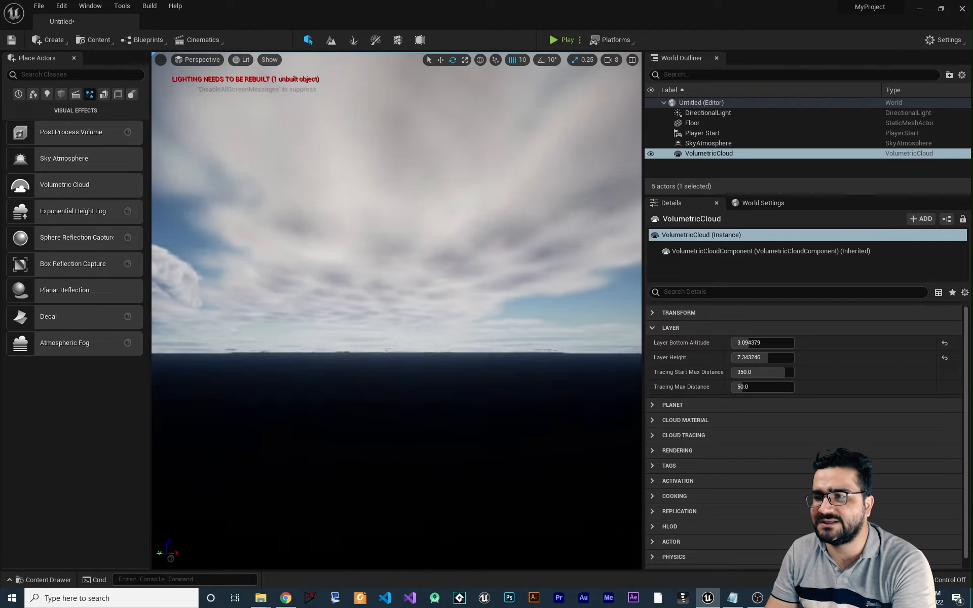
key("e")
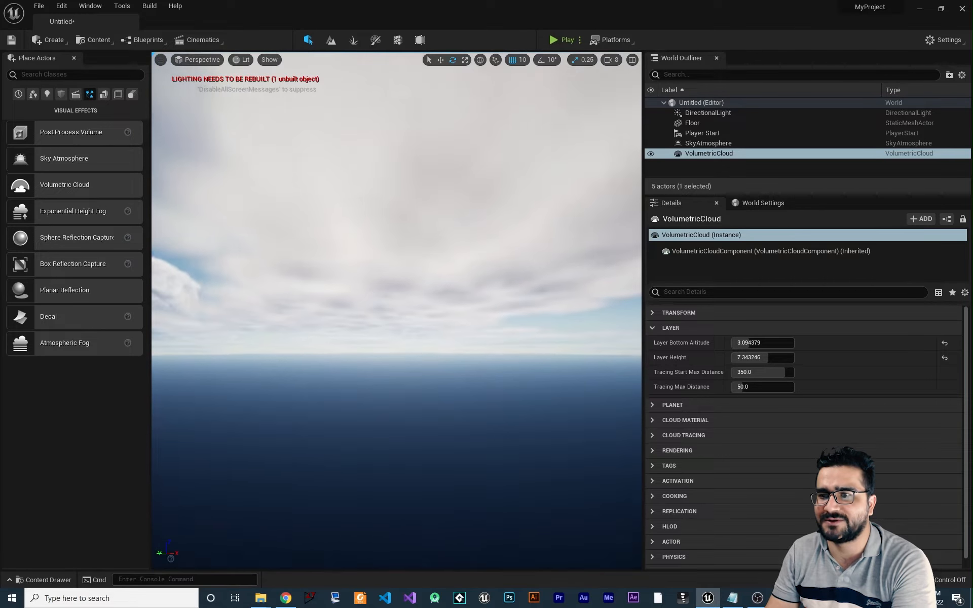
key("e")
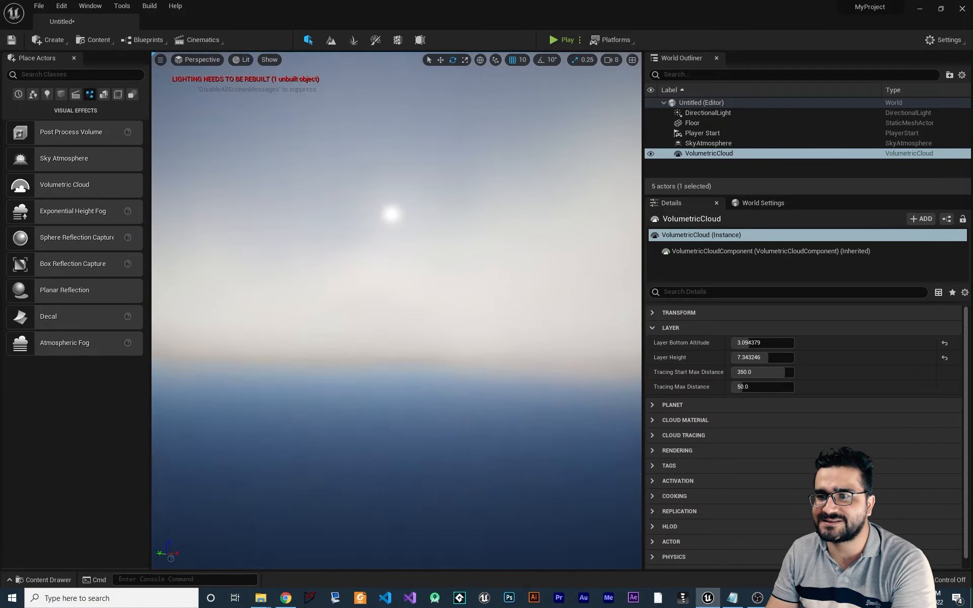
key("e")
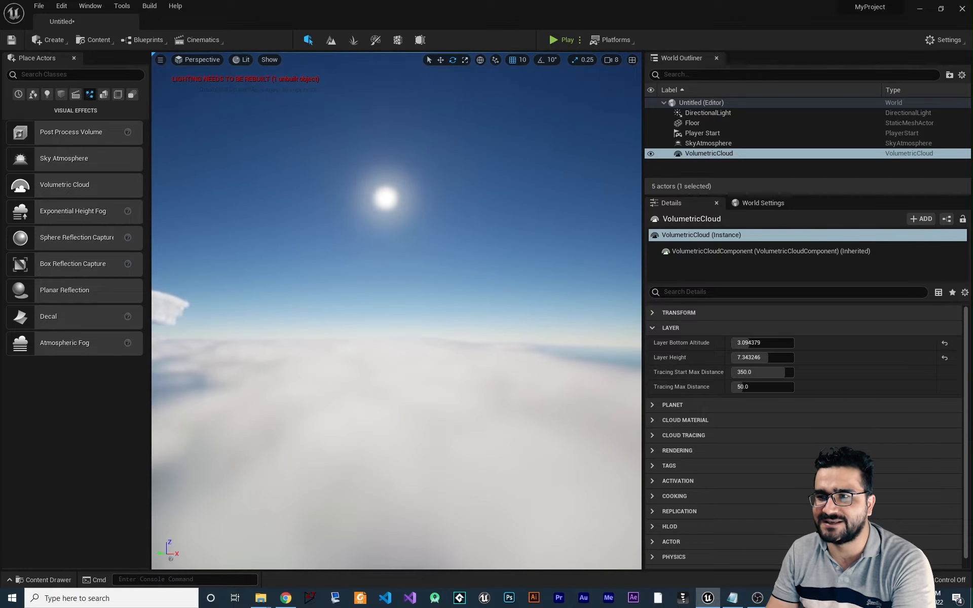
right_click_drag(396, 311, 385, 355)
- Bring the view back to the VolumetricCloud actor near the floor and set the camera speed to 4
key("f")
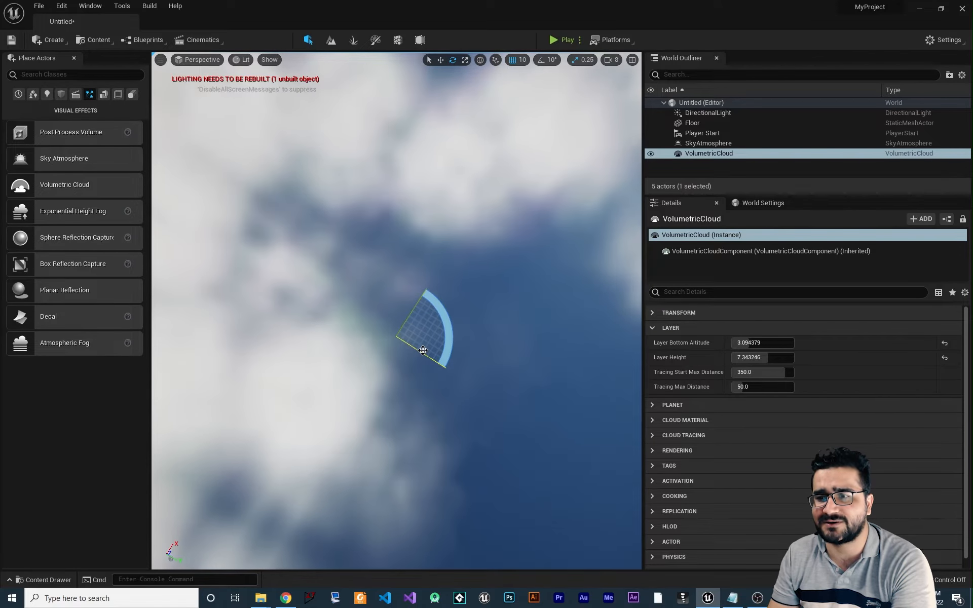
key("f")
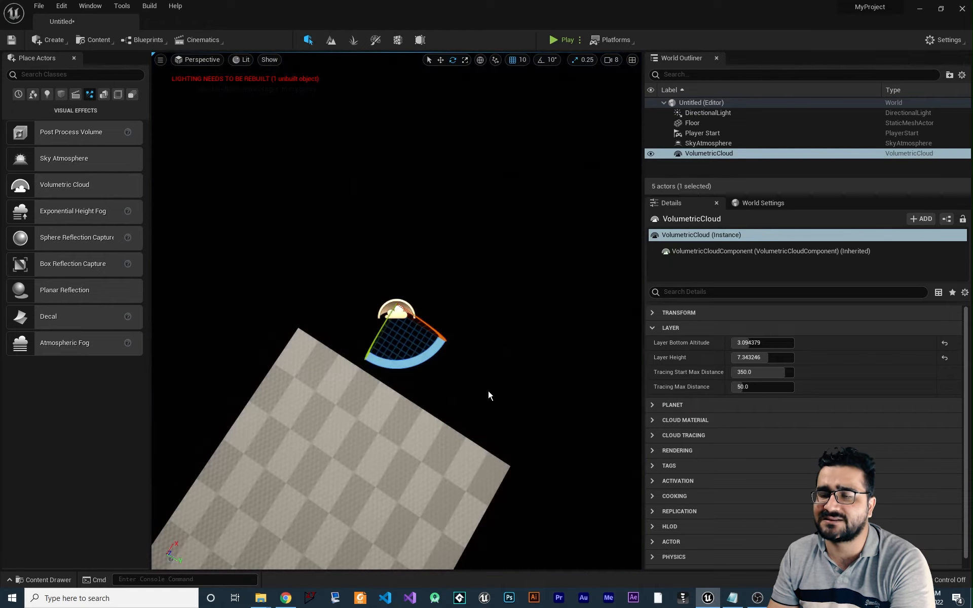
right_click_drag(488, 391, 533, 332)
key("s")
key("w")
left_click(610, 60)
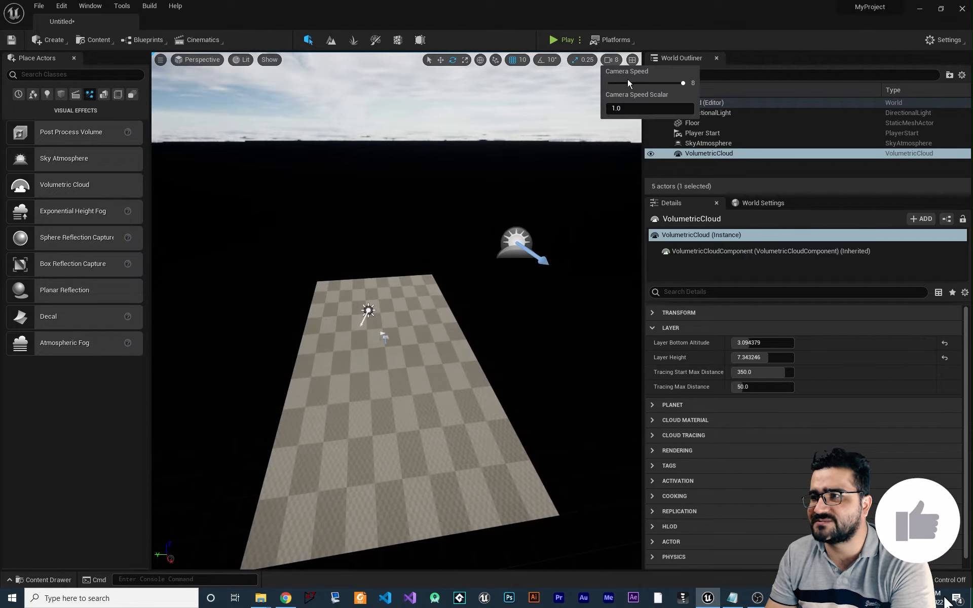
left_click(641, 83)
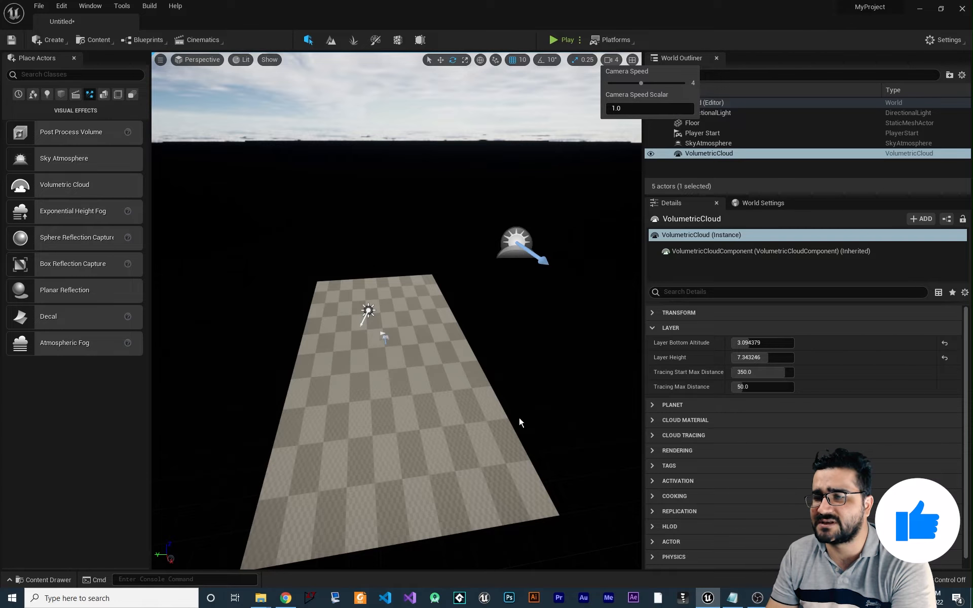
right_click_drag(519, 421, 484, 349)
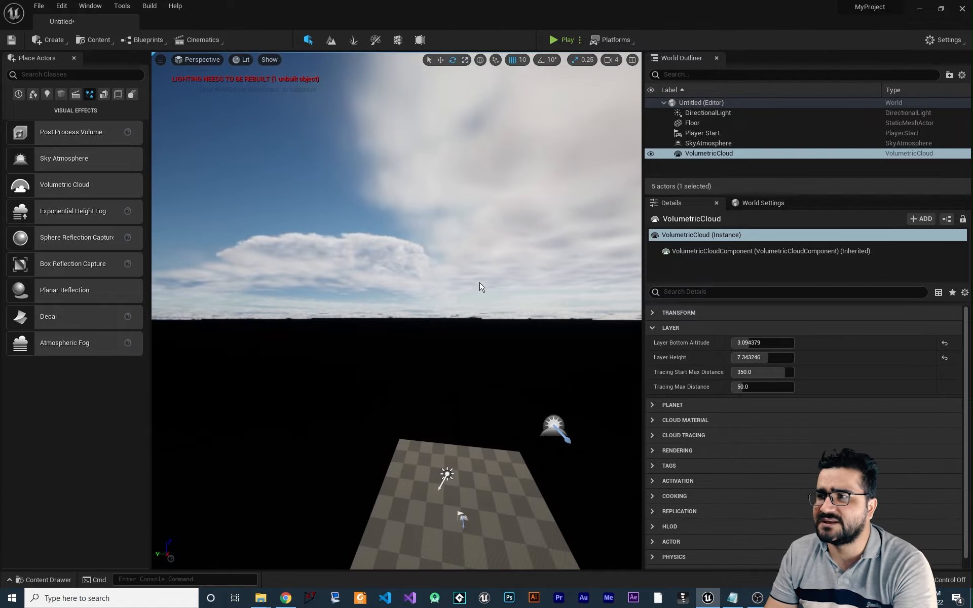
- Enable Cast Shadows on Clouds in the DirectionalLight's Atmosphere and Cloud settings
left_click(708, 112)
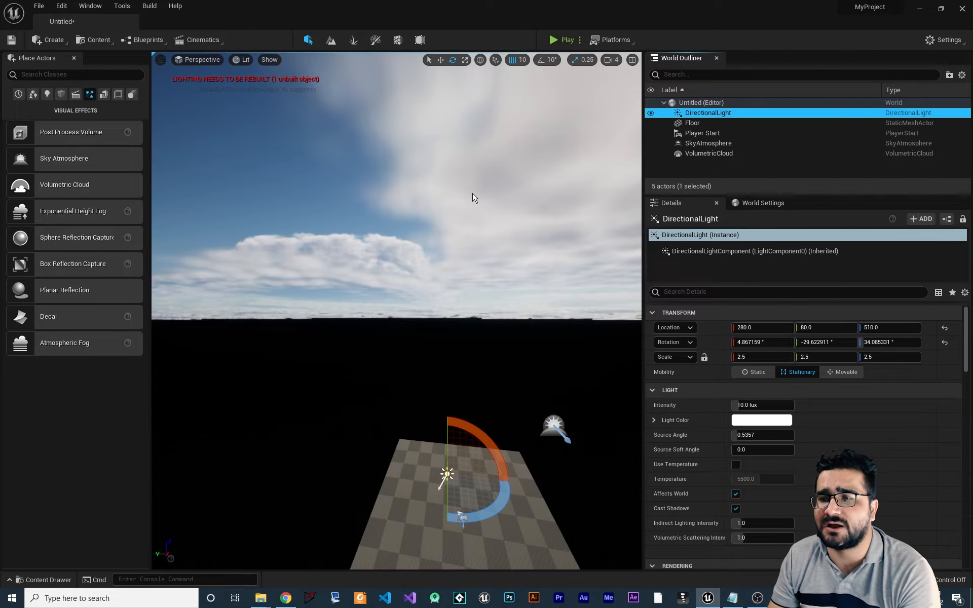
right_click_drag(613, 299, 541, 354)
scroll(709, 499, "down", 6)
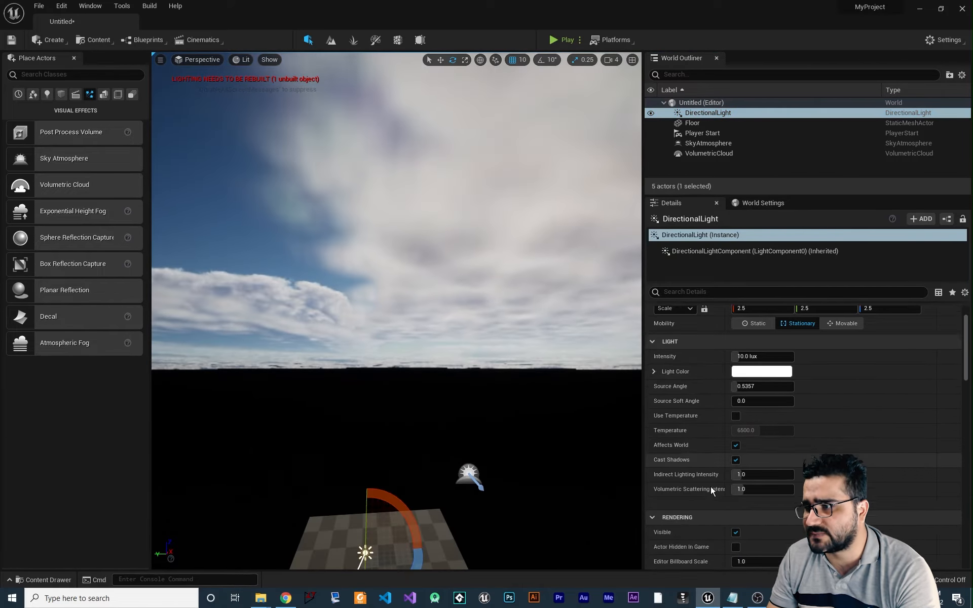
scroll(715, 497, "down", 6)
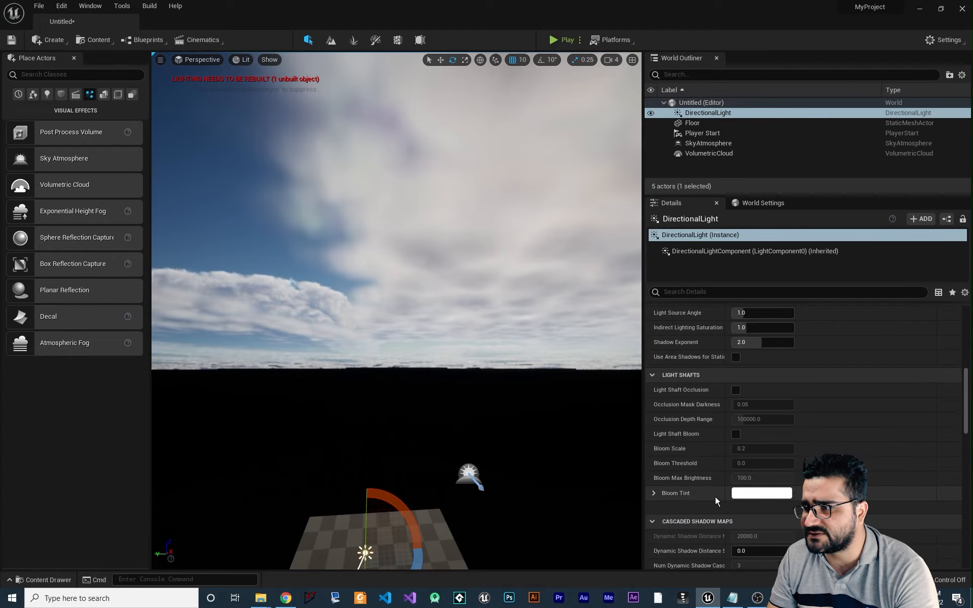
scroll(715, 497, "down", 10)
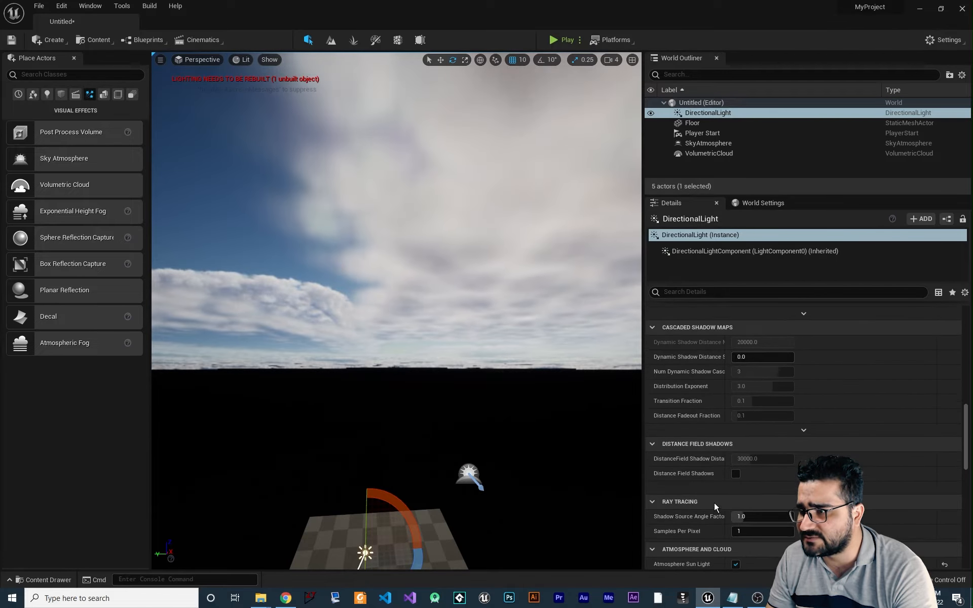
scroll(709, 501, "down", 3)
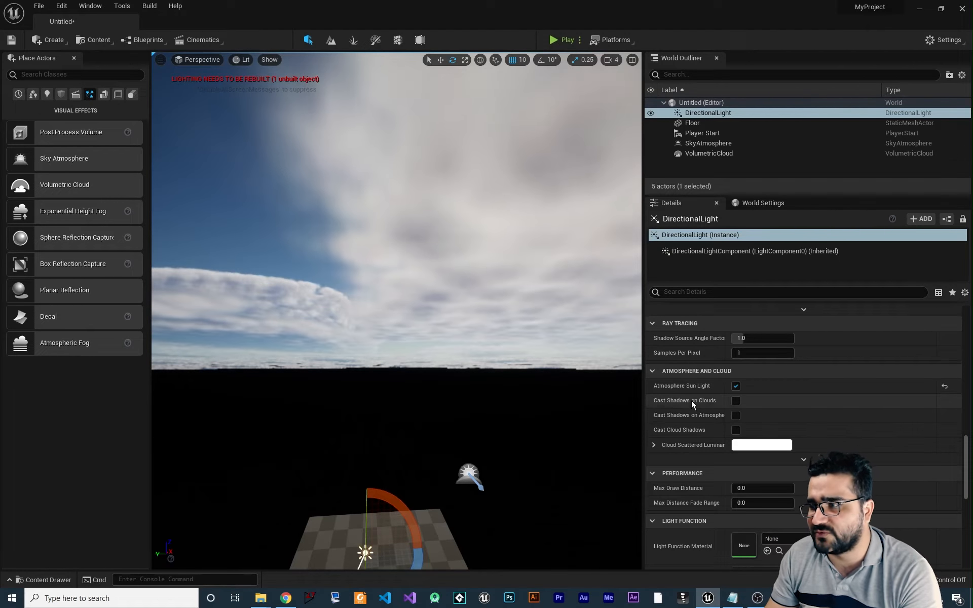
left_click(735, 401)
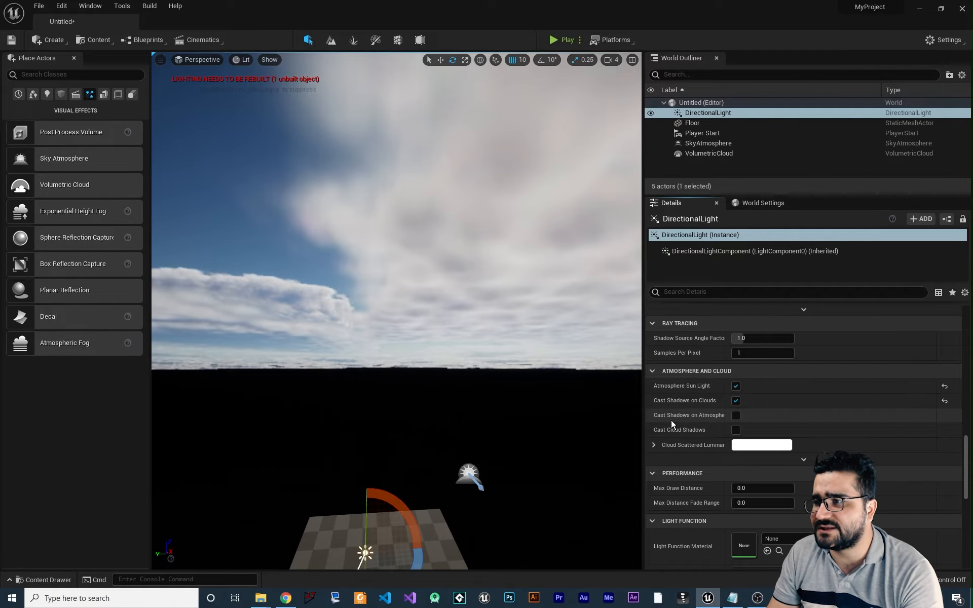
- Enable Cast Shadows on Atmosphere and Cast Cloud Shadows for the DirectionalLight, and look over the resulting sky
left_click_drag(729, 395, 756, 392)
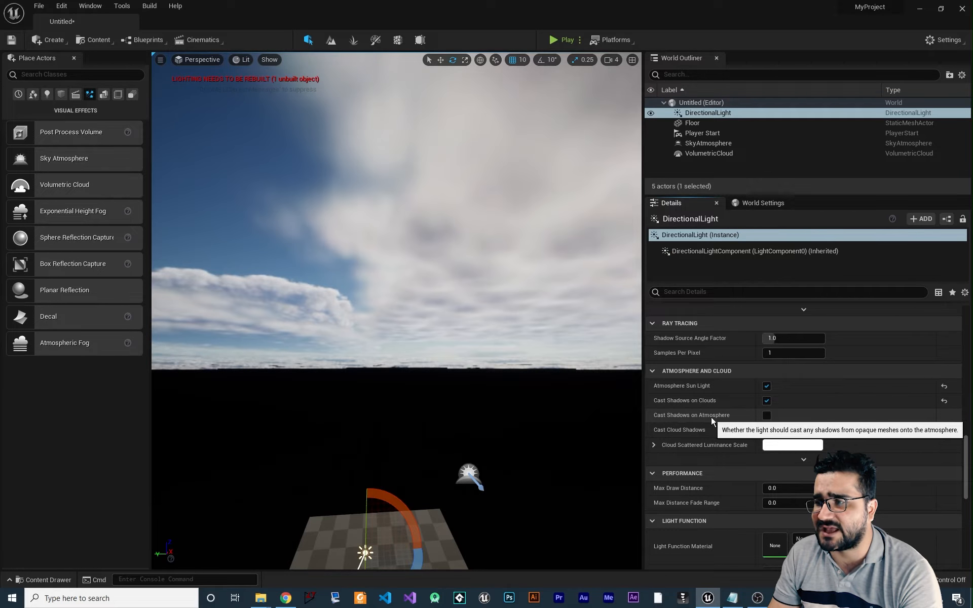
left_click(767, 416)
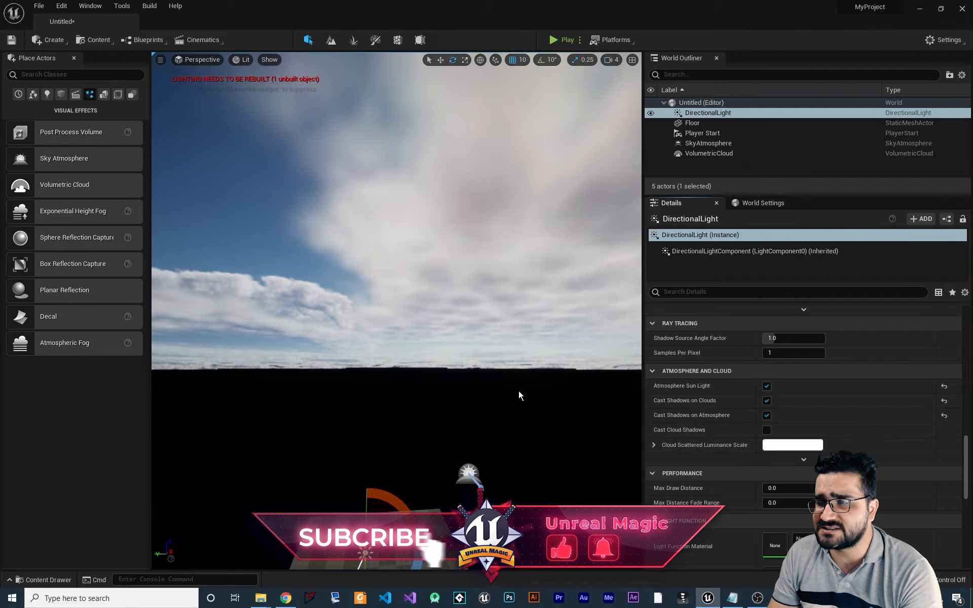
right_click_drag(519, 392, 518, 422)
left_click(767, 430)
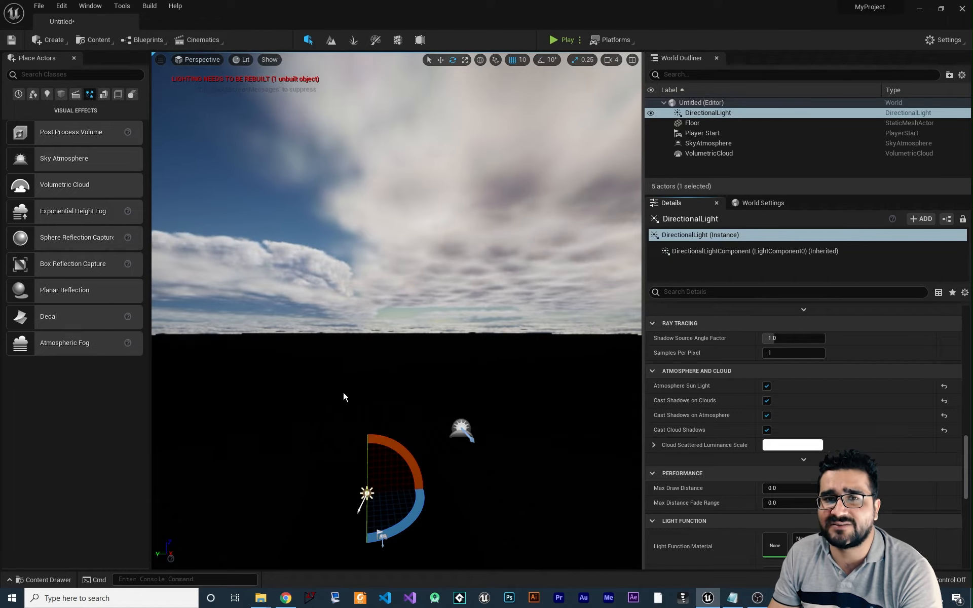
mouse_move(463, 252)
right_mouse_down()
mouse_move(464, 313)
mouse_move(452, 271)
mouse_move(463, 252)
right_mouse_up()
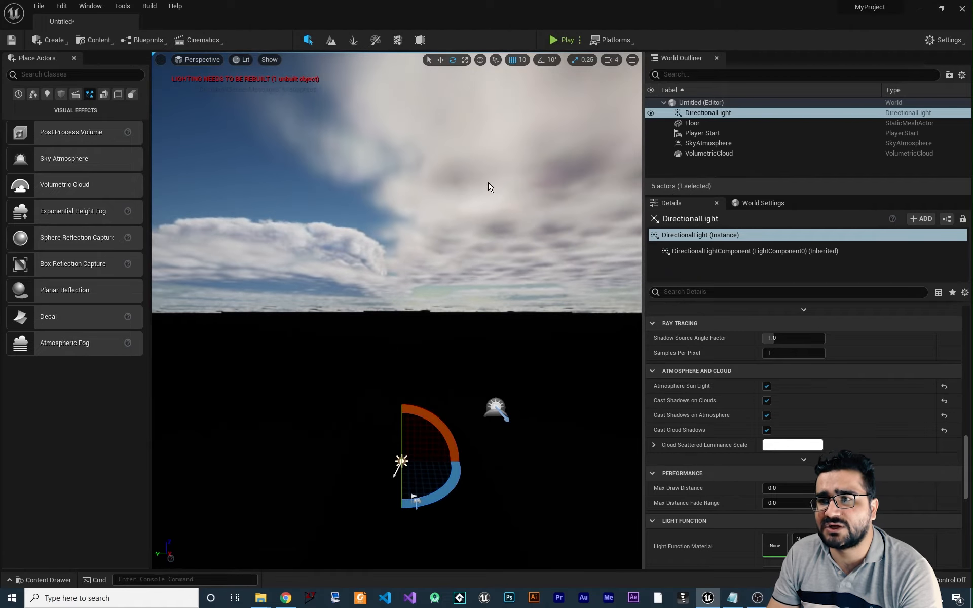
- Select the SkyAtmosphere actor and look over its planet, atmosphere, absorption and art direction properties
right_click_drag(453, 302, 496, 376)
key("w")
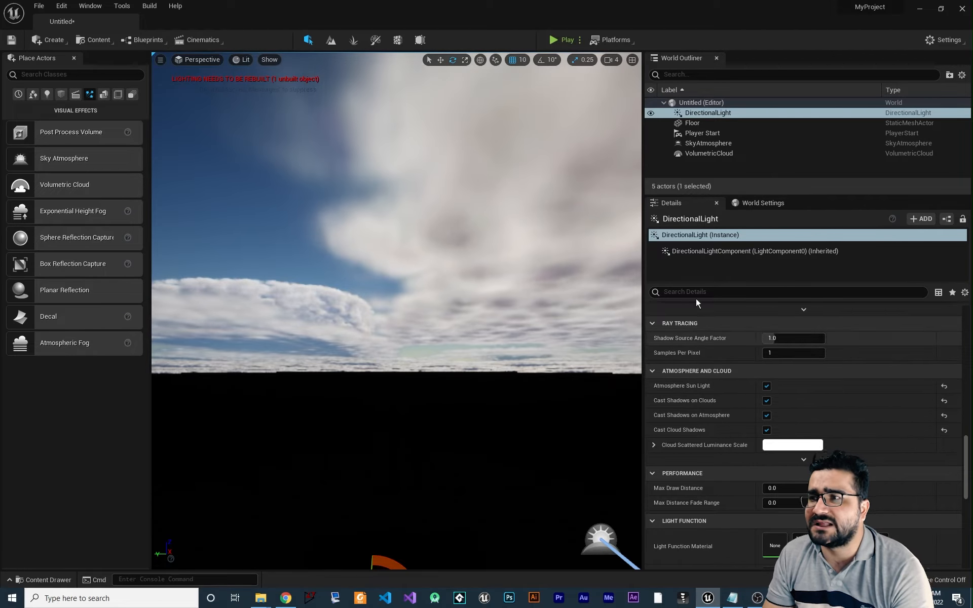
left_click(708, 142)
scroll(713, 379, "up", 10)
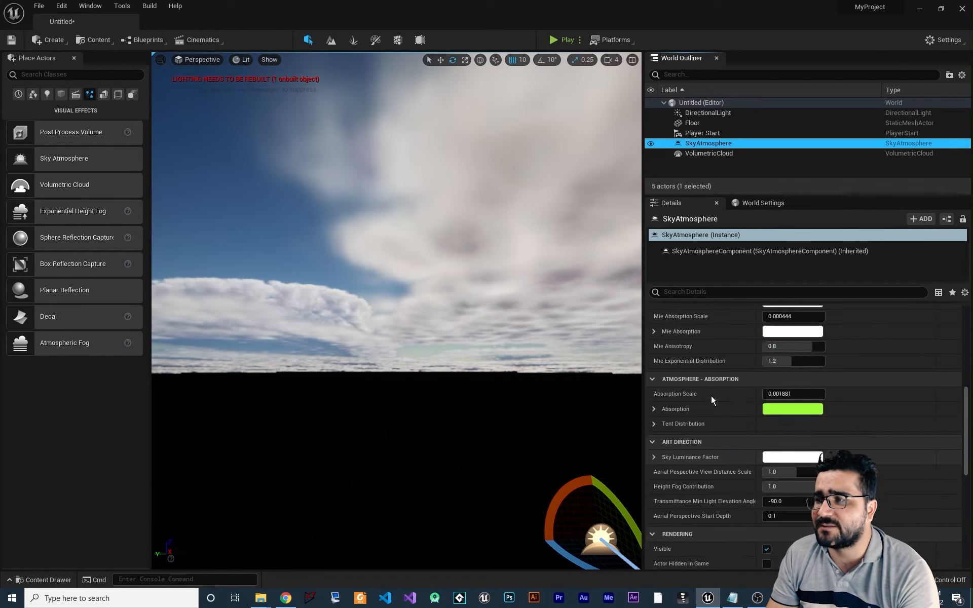
scroll(704, 400, "up", 5)
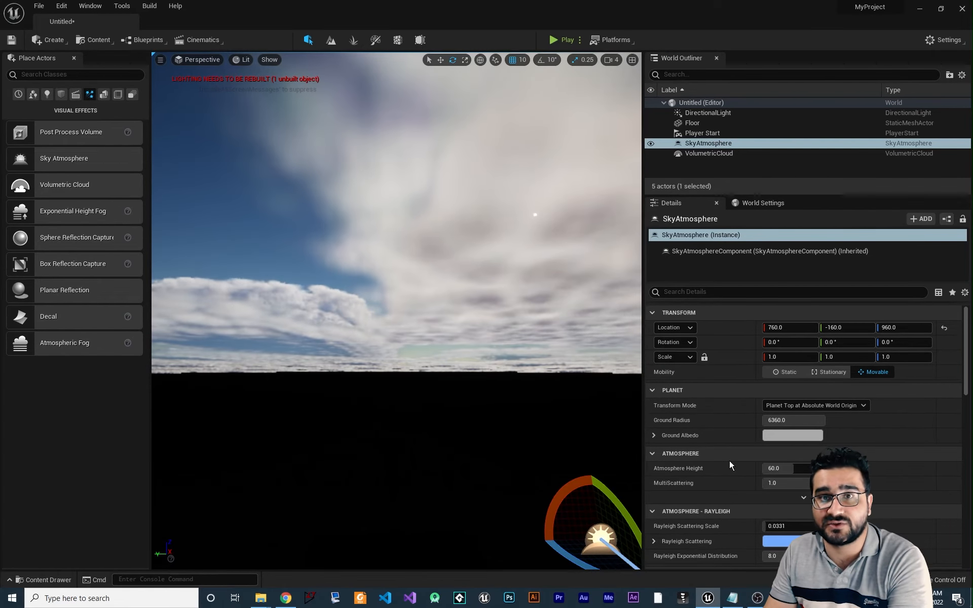
- Switch to Chrome and read the introduction of the Unreal Engine Sky Atmosphere documentation page
left_click(286, 597)
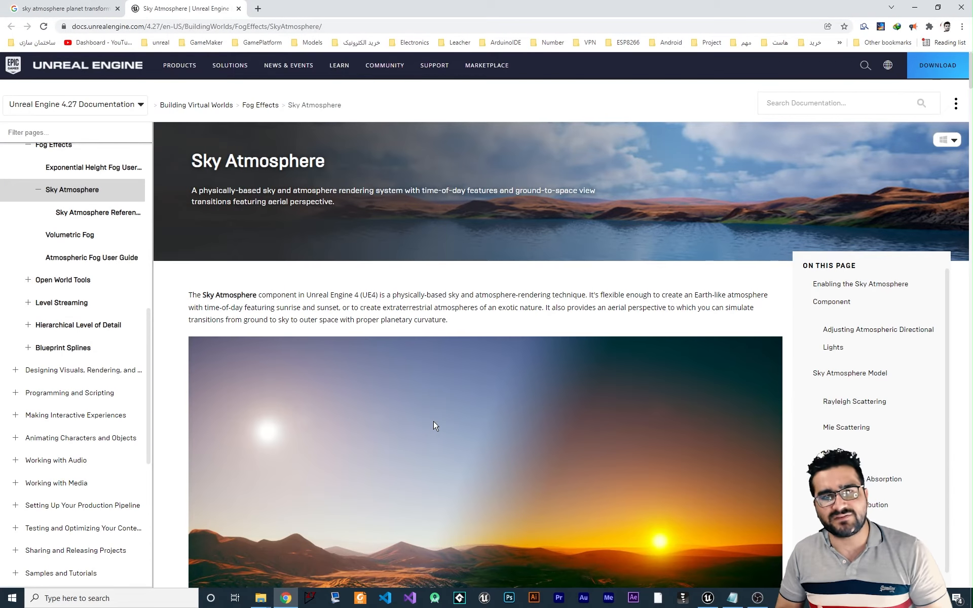
scroll(435, 421, "down", 8)
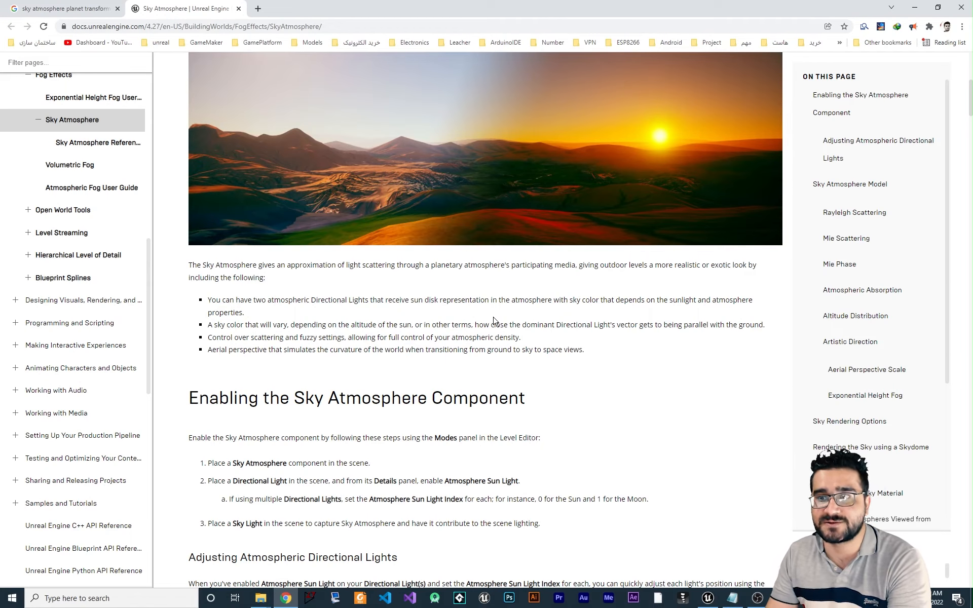
scroll(511, 328, "up", 8)
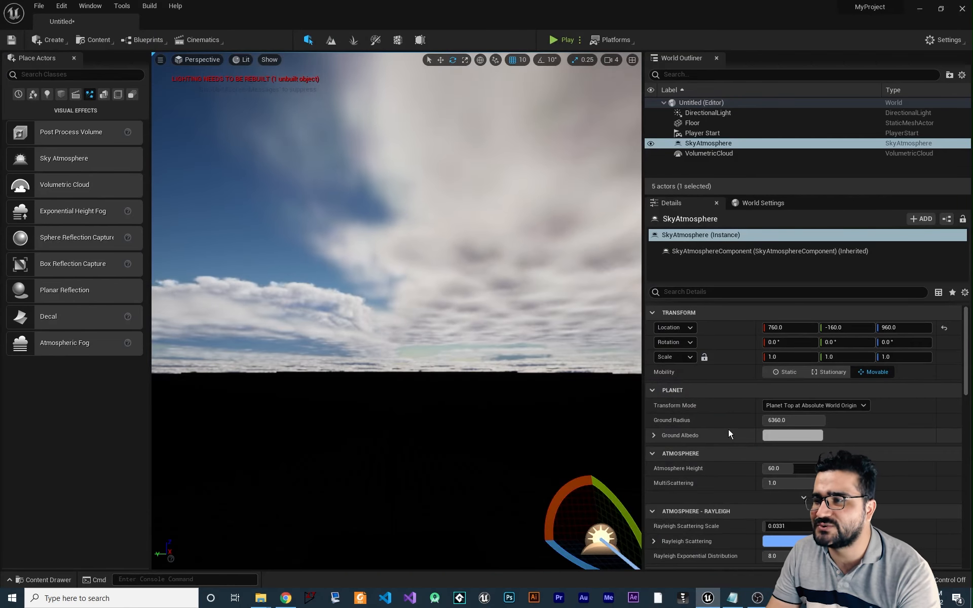
- Change the SkyAtmosphere's Rayleigh Scattering color to a pinkish red, hex sRGB FF5570
scroll(707, 439, "down", 3)
scroll(706, 439, "up", 1)
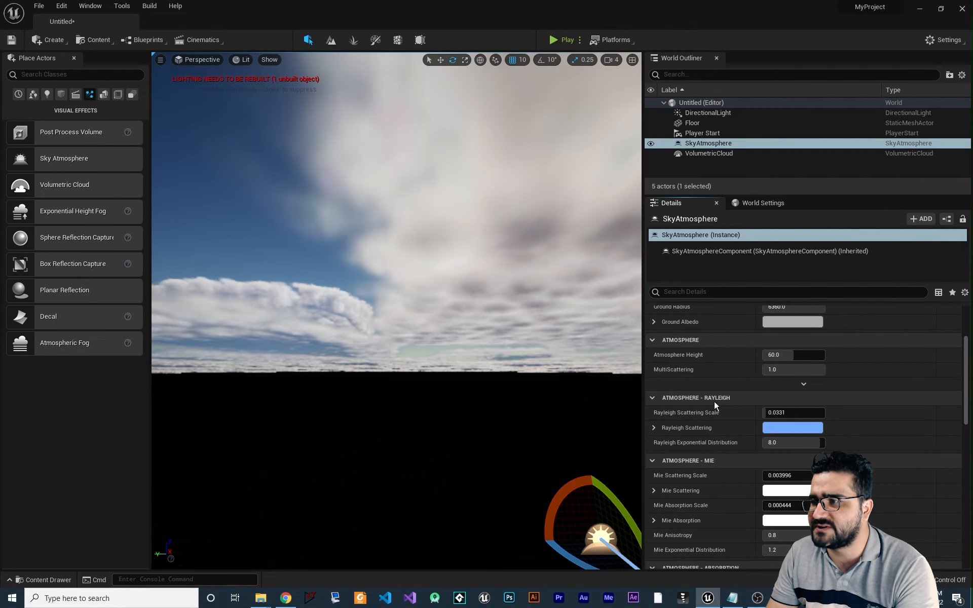
left_click(774, 426)
left_click(658, 406)
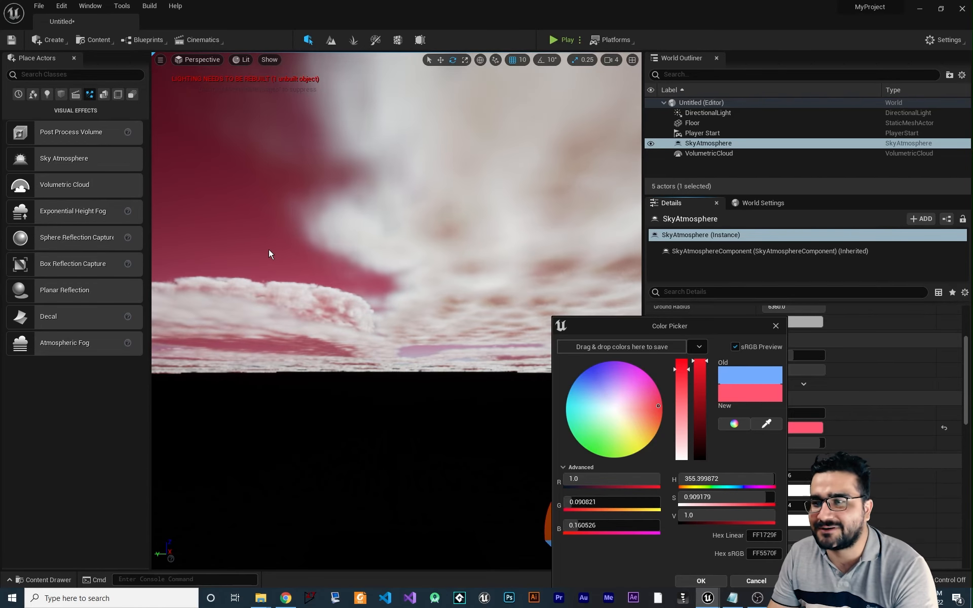
left_click(698, 581)
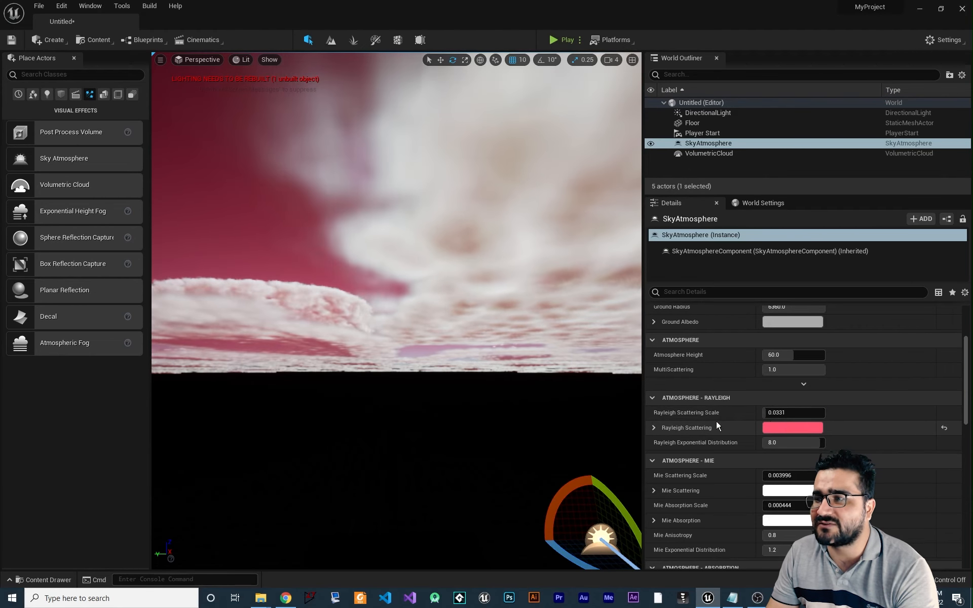
- Try the SkyAtmosphere's Rayleigh Scattering Scale at about 0.21 and about 0.02, viewing the sky with the horizon lower
left_click_drag(764, 412, 785, 412)
right_click_drag(557, 355, 514, 266)
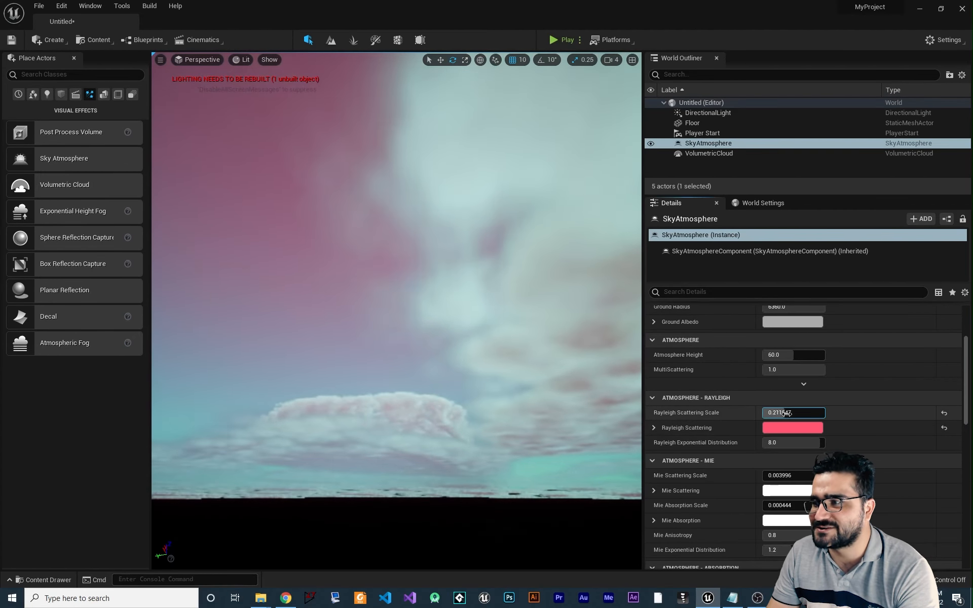
left_click_drag(785, 412, 765, 413)
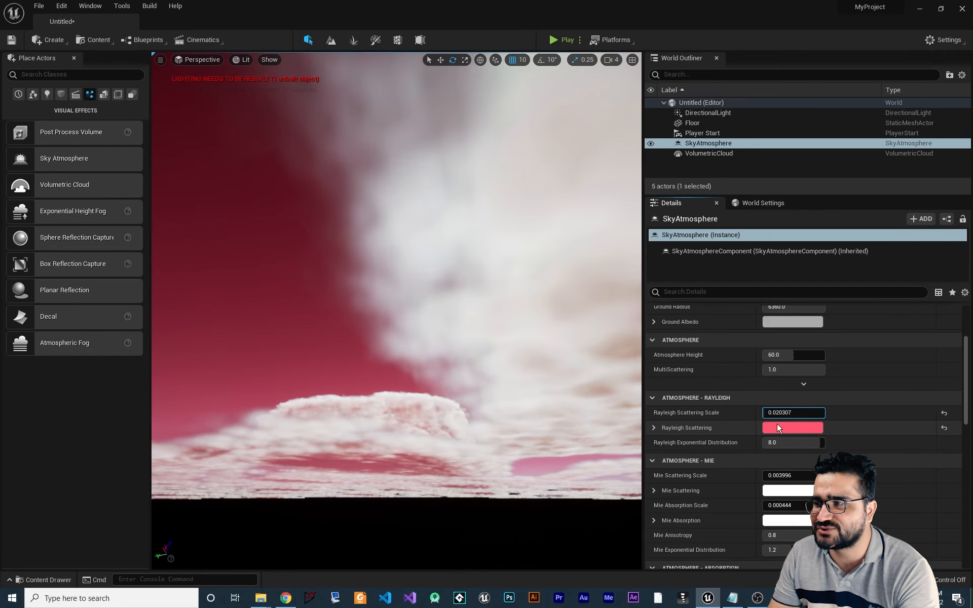
- Reset the SkyAtmosphere's Rayleigh Scattering color and Rayleigh Scattering Scale to their default values
left_click(944, 428)
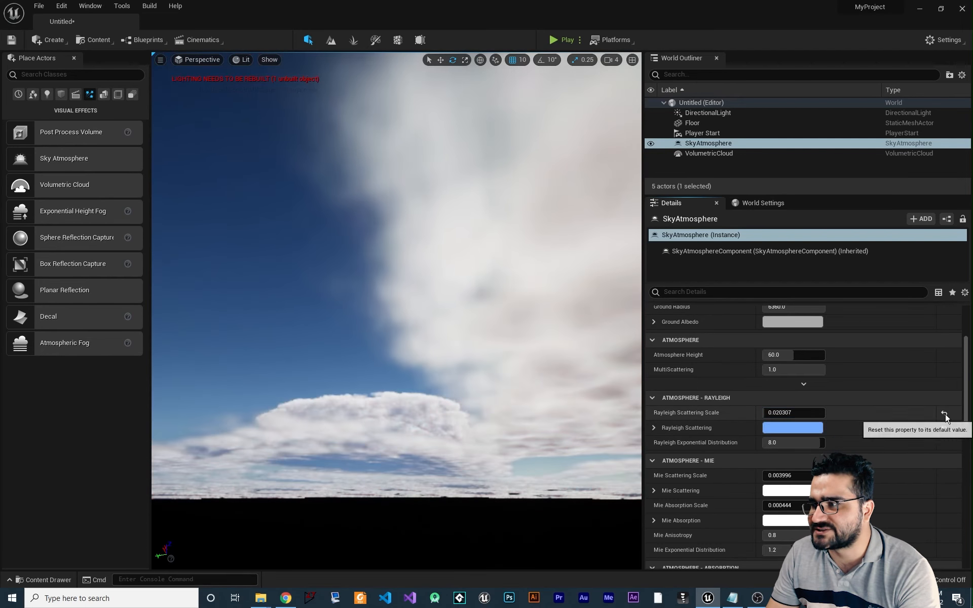
left_click(944, 413)
- Try Mie Scattering Scale values of about 0.08, 0.41 and 0.26 on the SkyAtmosphere, and reset the property to its default
scroll(730, 496, "down", 3)
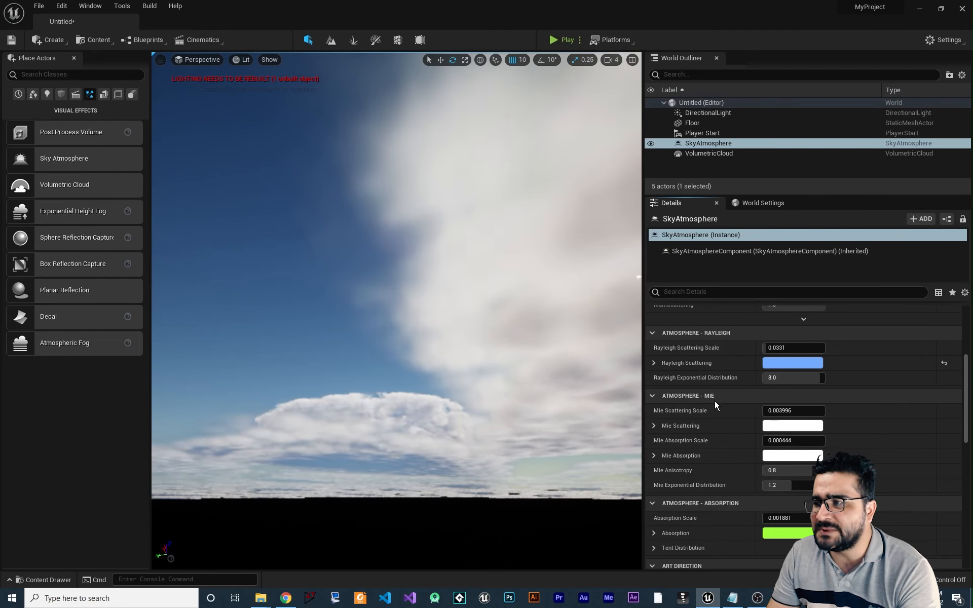
right_click_drag(492, 448, 492, 481)
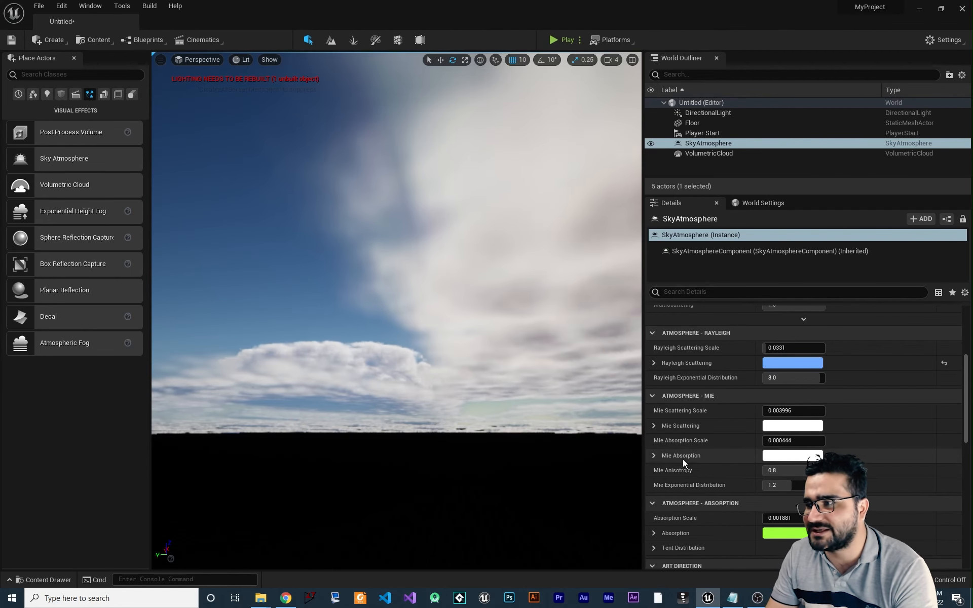
left_click_drag(794, 411, 836, 411)
right_click_drag(436, 431, 408, 459)
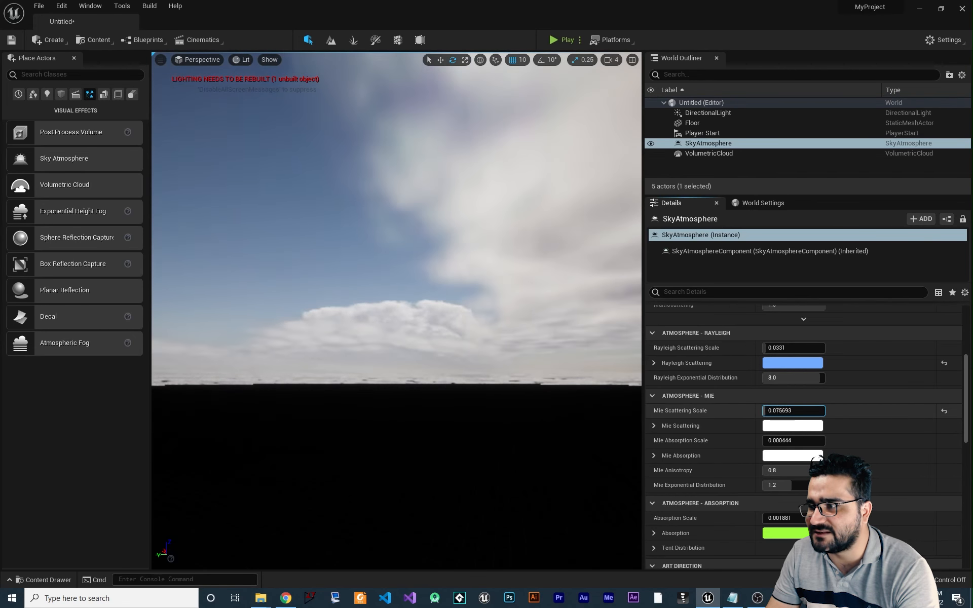
left_click_drag(764, 410, 779, 410)
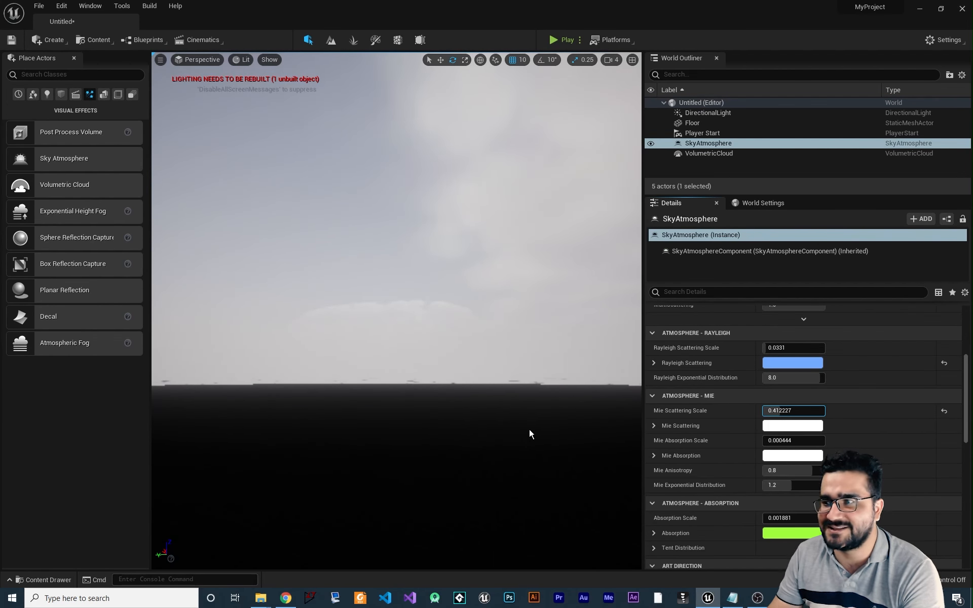
left_click_drag(780, 410, 773, 411)
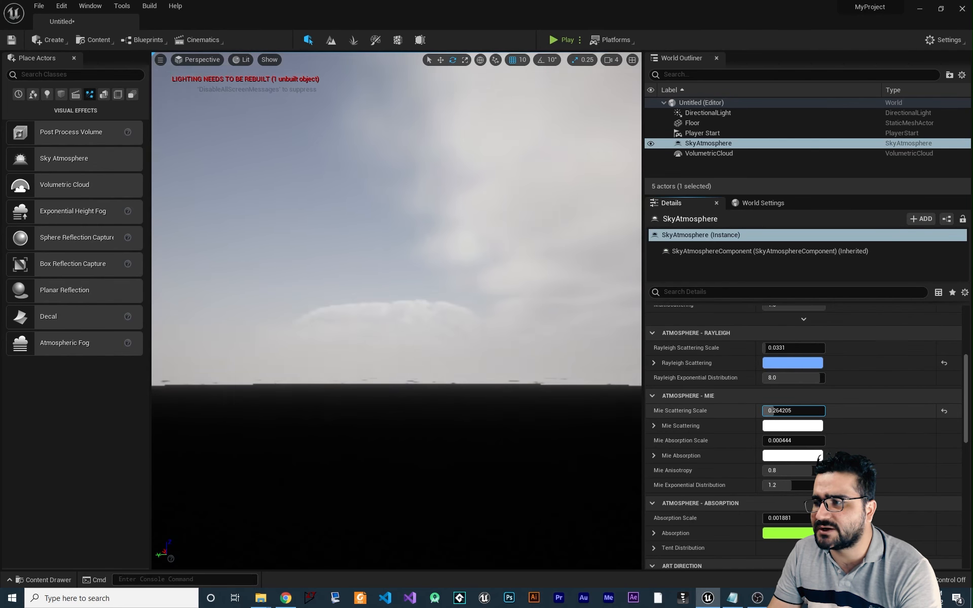
left_click(944, 411)
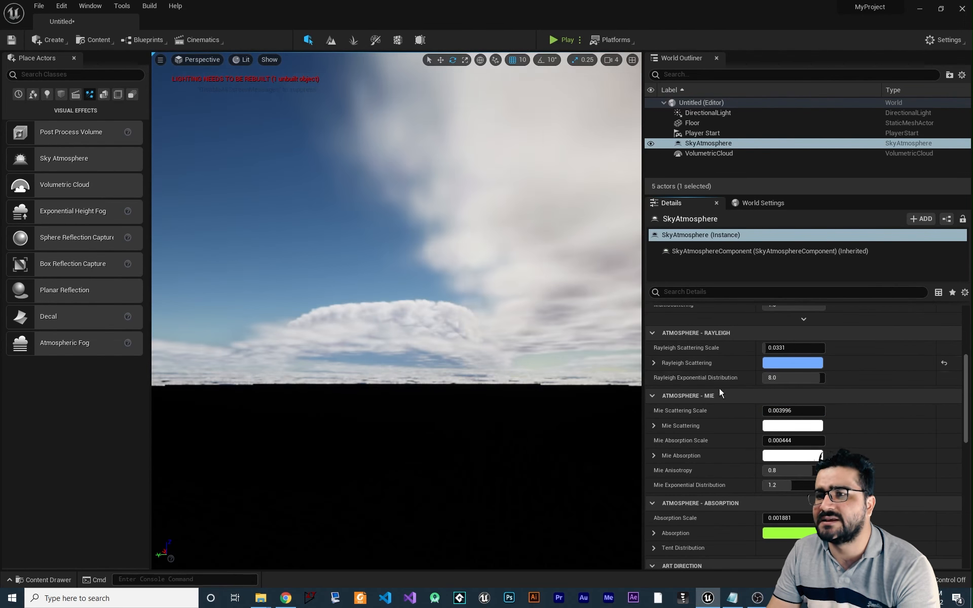